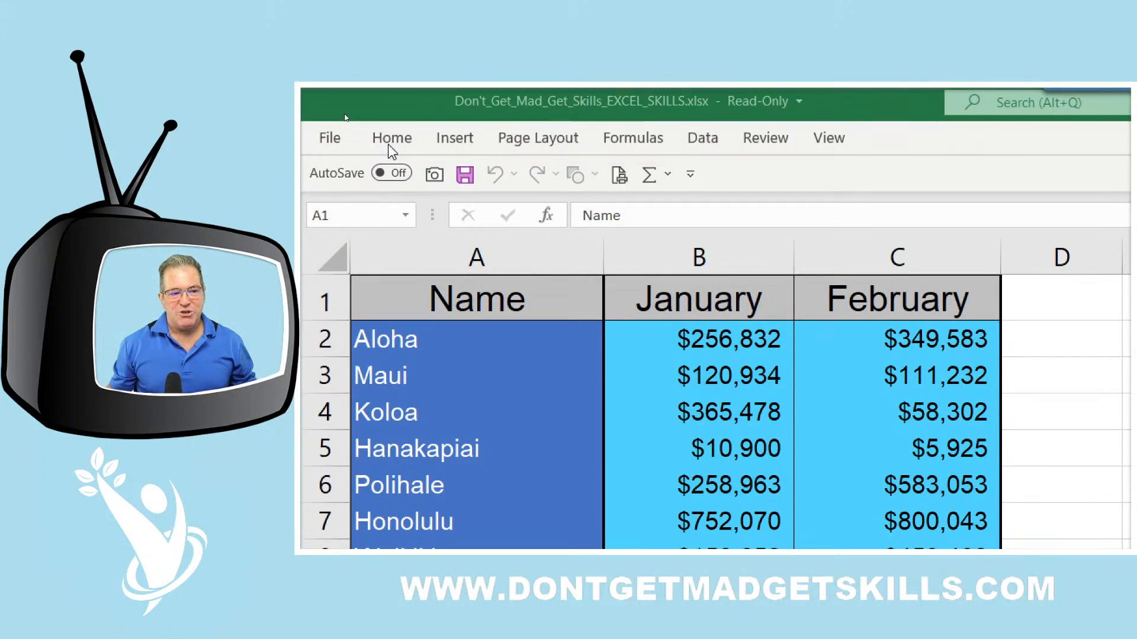
# Display the Home commands and pin the collapsed ribbon so it stays expanded above the worksheet
pyautogui.click(393, 139)
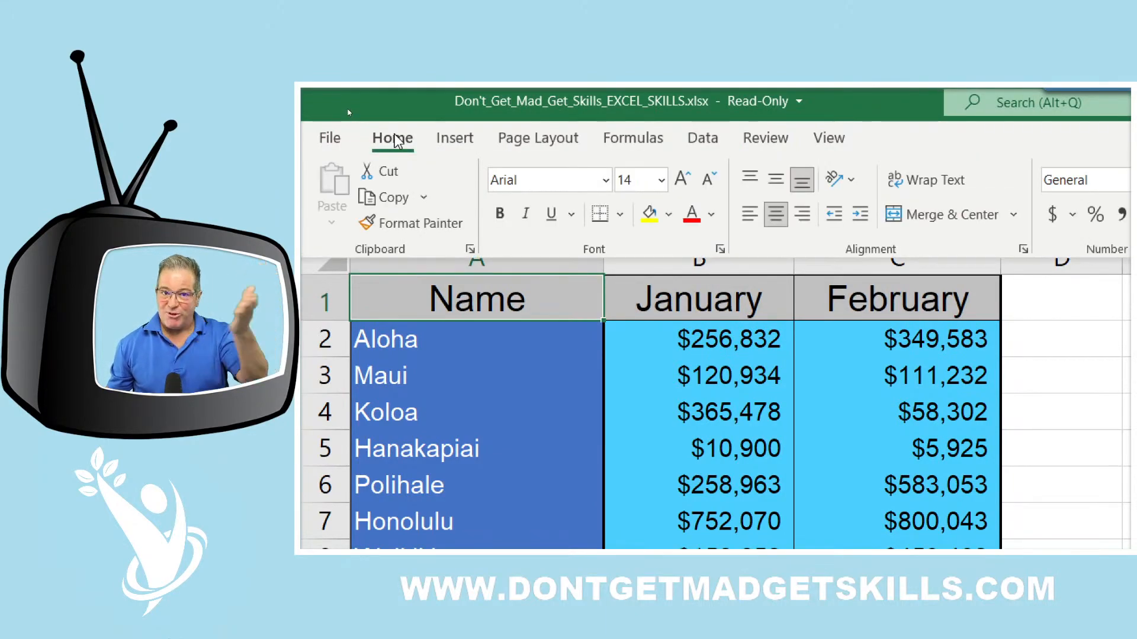
pyautogui.doubleClick(393, 140)
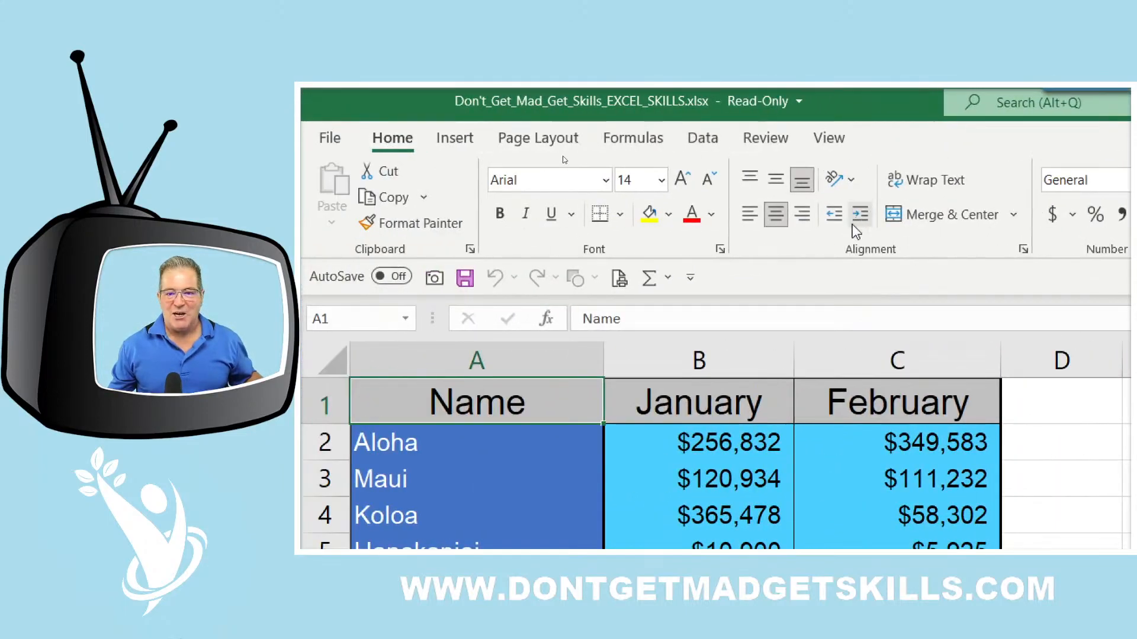
# Open the ribbon customization settings directly from the ribbon and examine the lists of commands and main tabs
pyautogui.rightClick(873, 152)
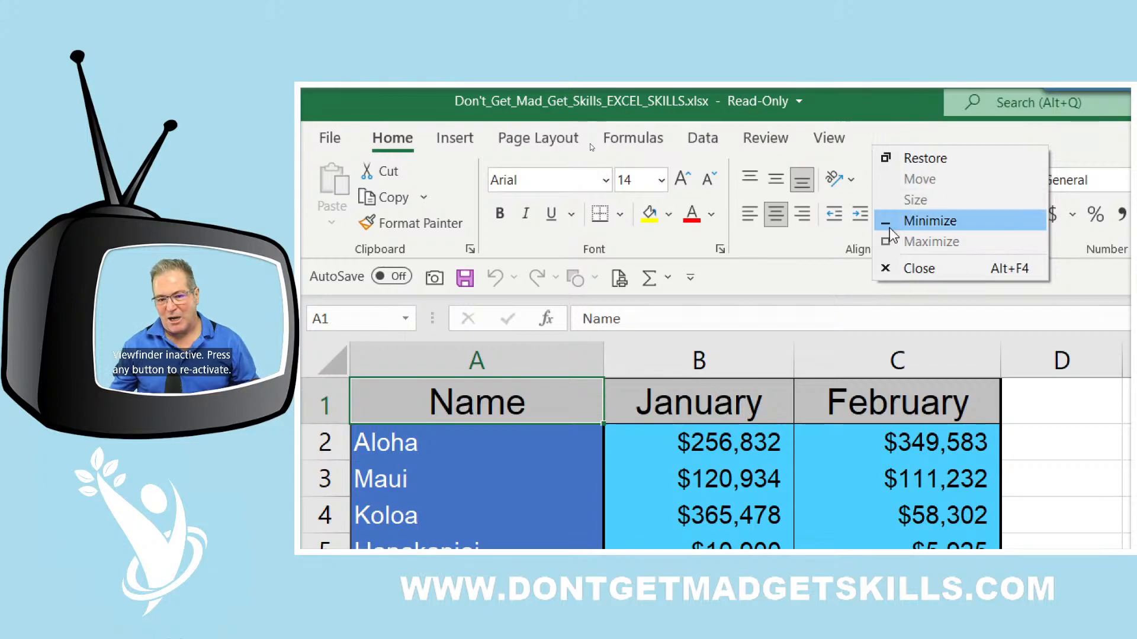
pyautogui.click(832, 146)
pyautogui.rightClick(831, 144)
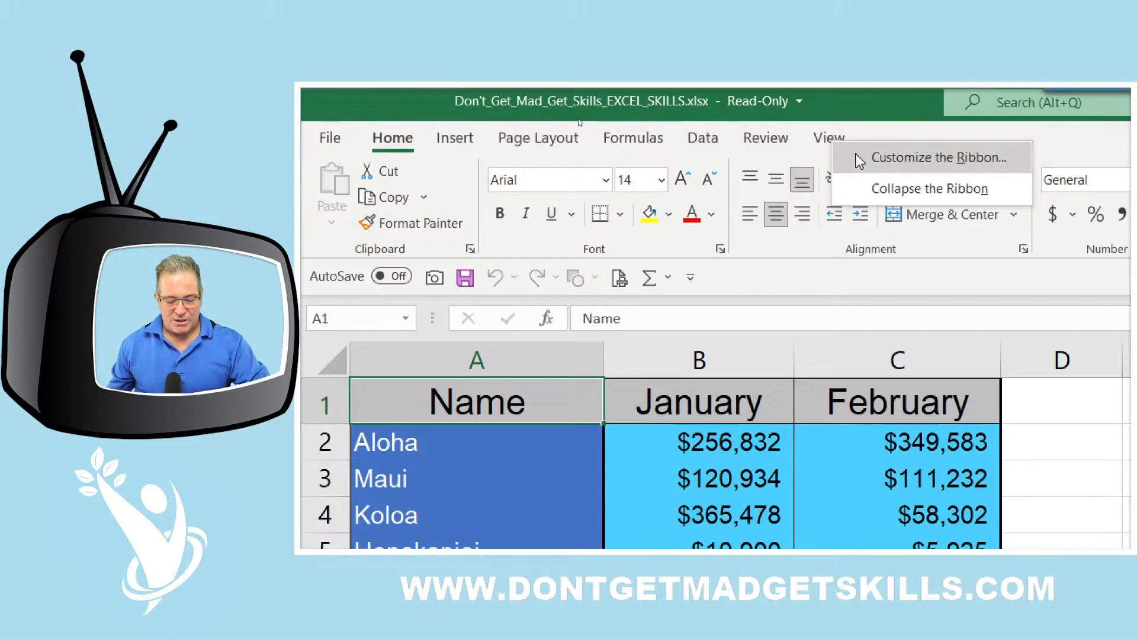
pyautogui.click(855, 157)
pyautogui.moveTo(585, 130); pyautogui.dragTo(603, 134)
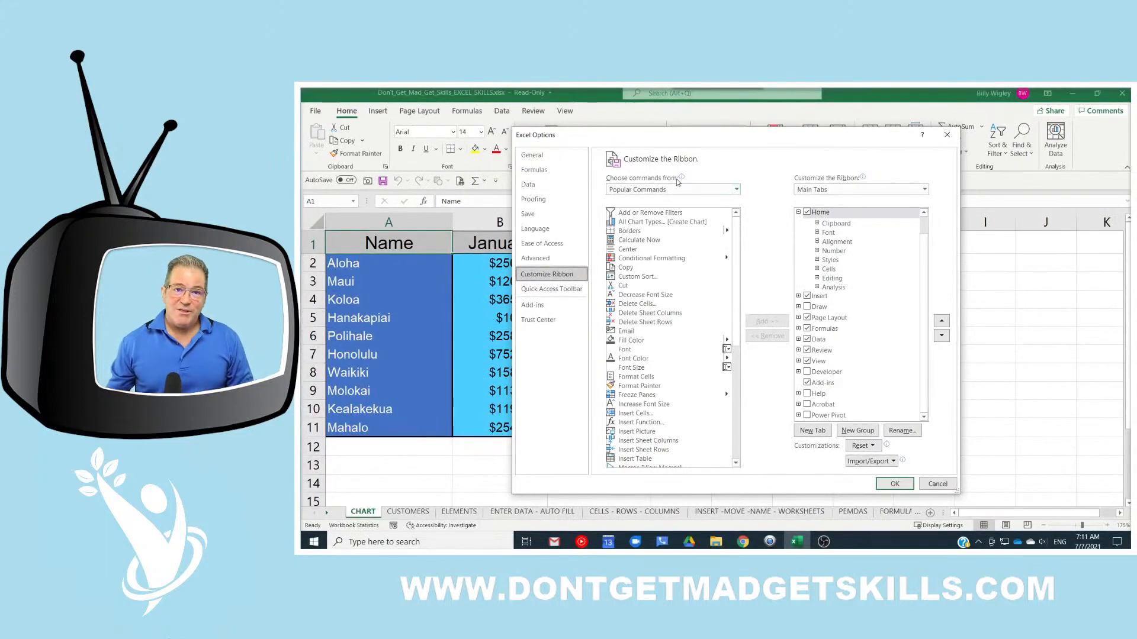
pyautogui.moveTo(679, 181)
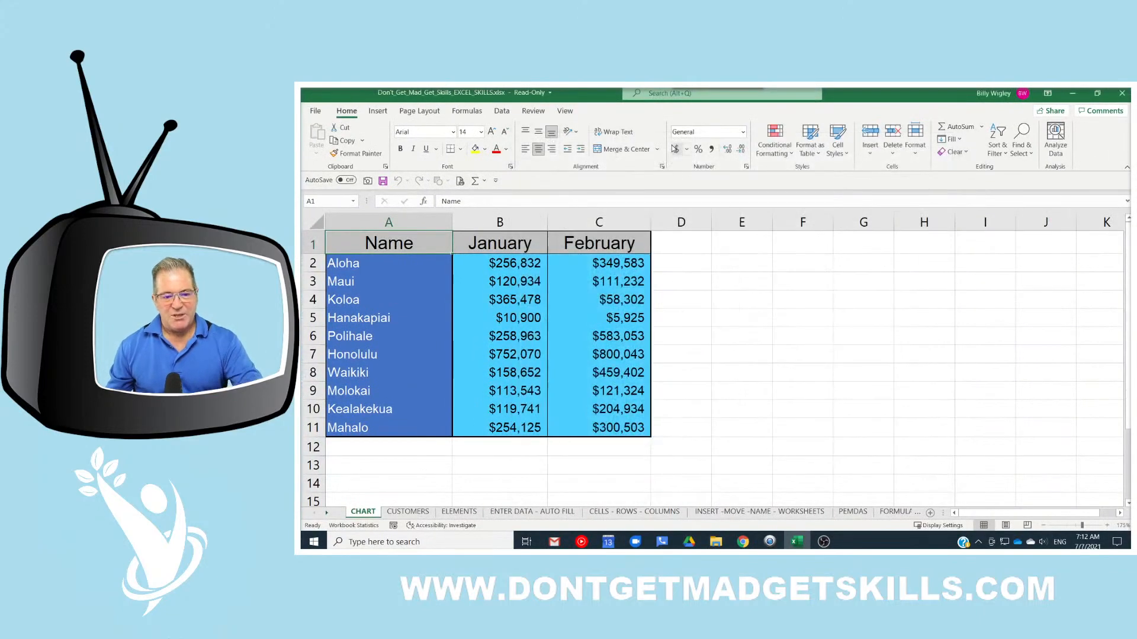
# View the Customize Ribbon page by way of the general program options, and close the options
pyautogui.click(315, 111)
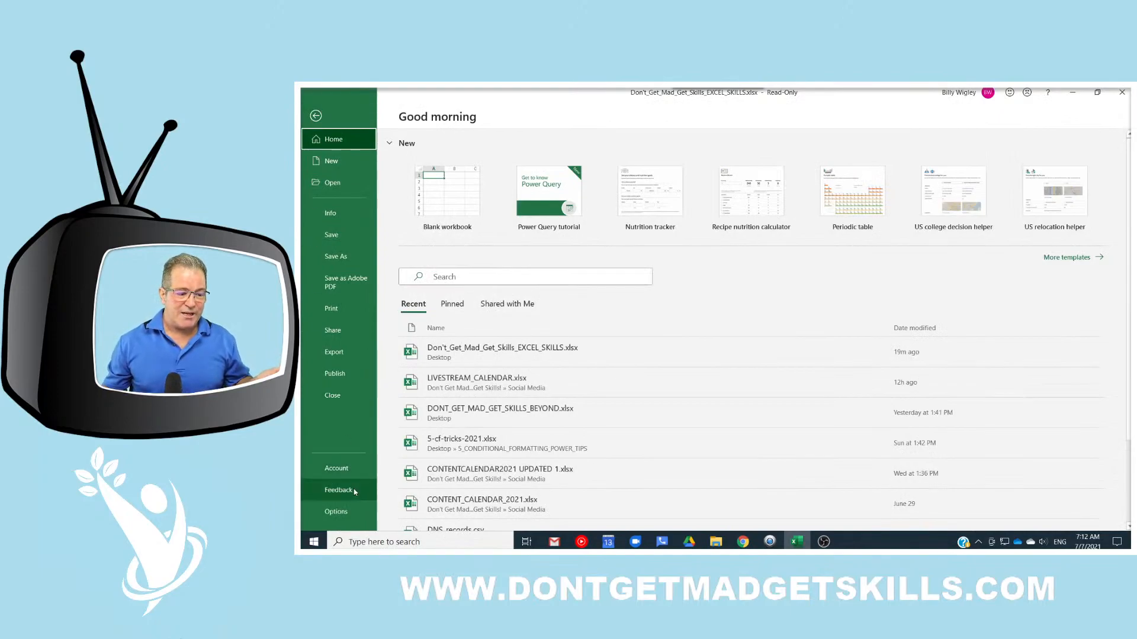
pyautogui.click(352, 509)
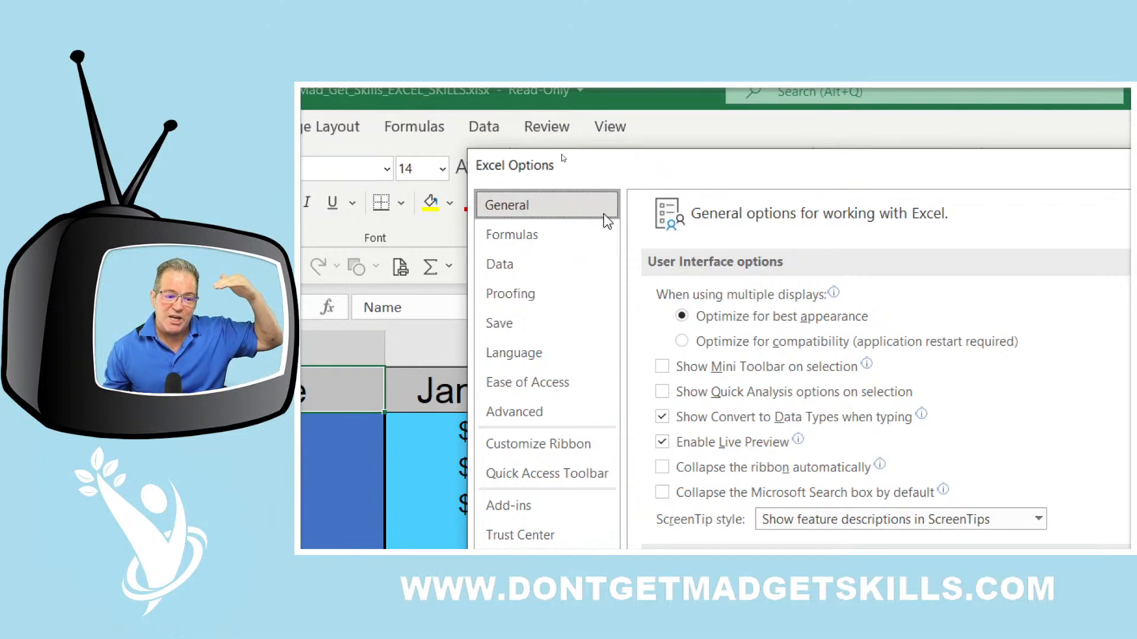
pyautogui.click(586, 441)
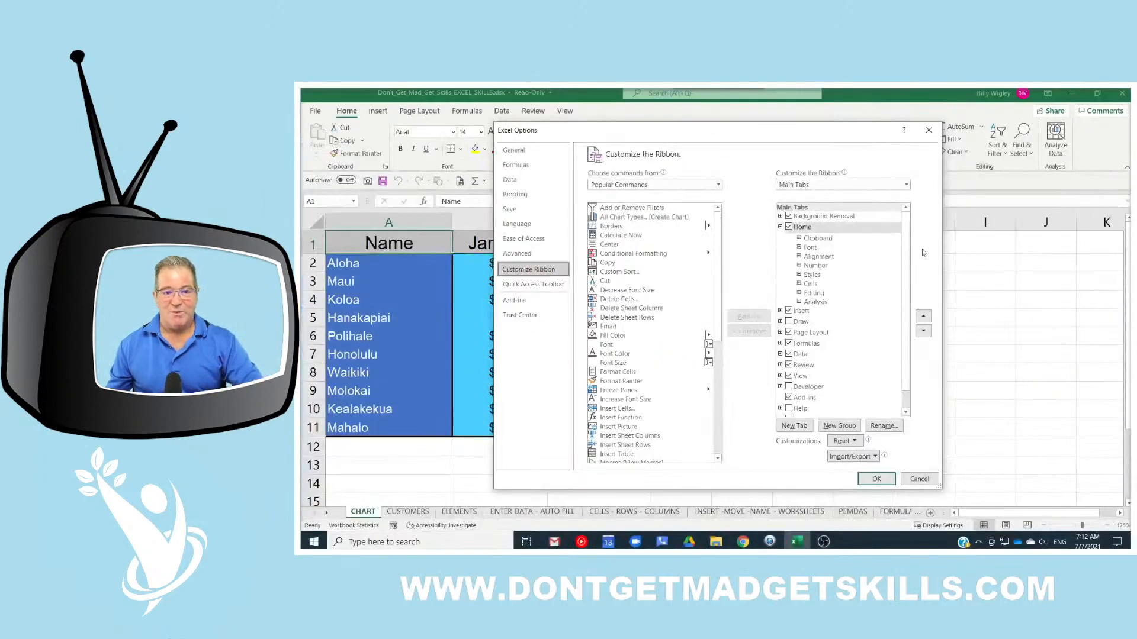
pyautogui.click(928, 129)
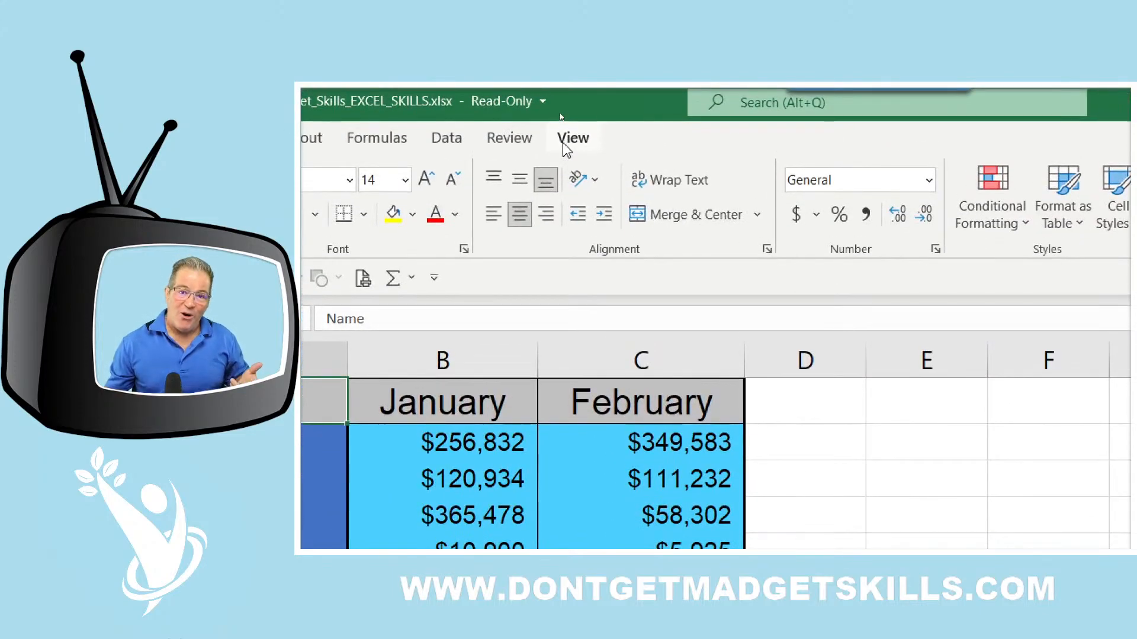
# Hide the Home tab in the ribbon customization settings and apply the change
pyautogui.rightClick(564, 144)
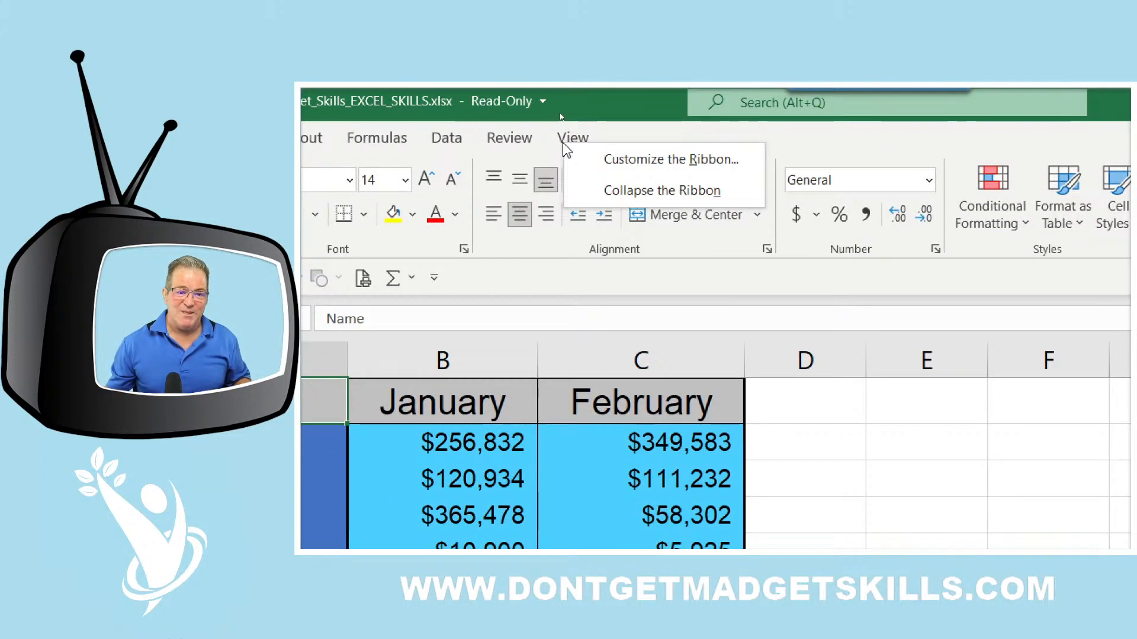
pyautogui.click(611, 165)
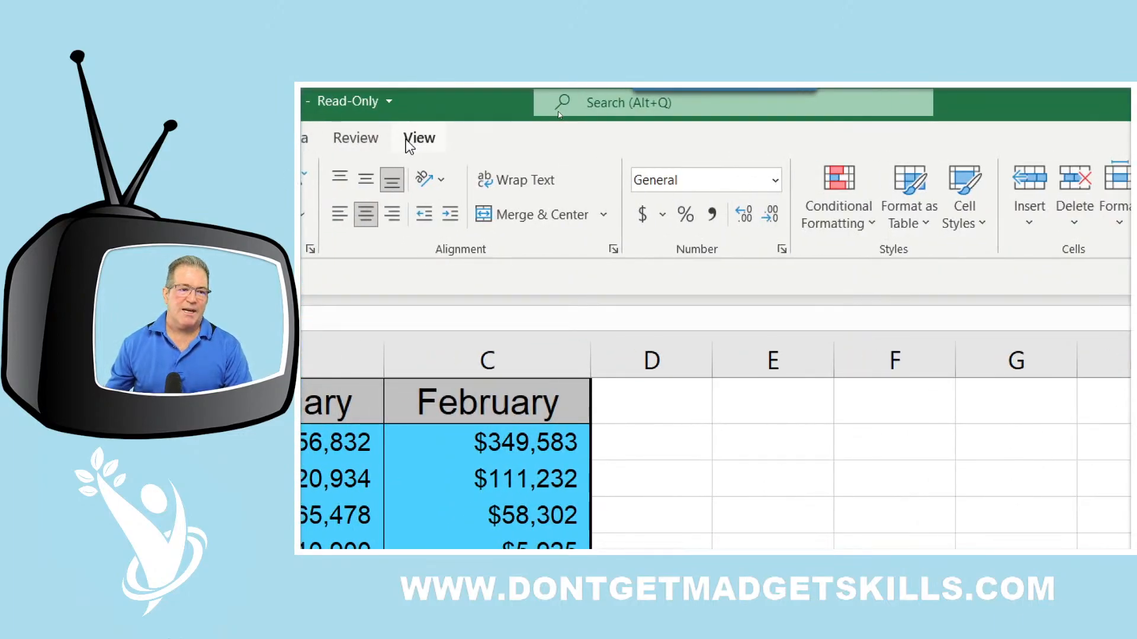
pyautogui.rightClick(409, 145)
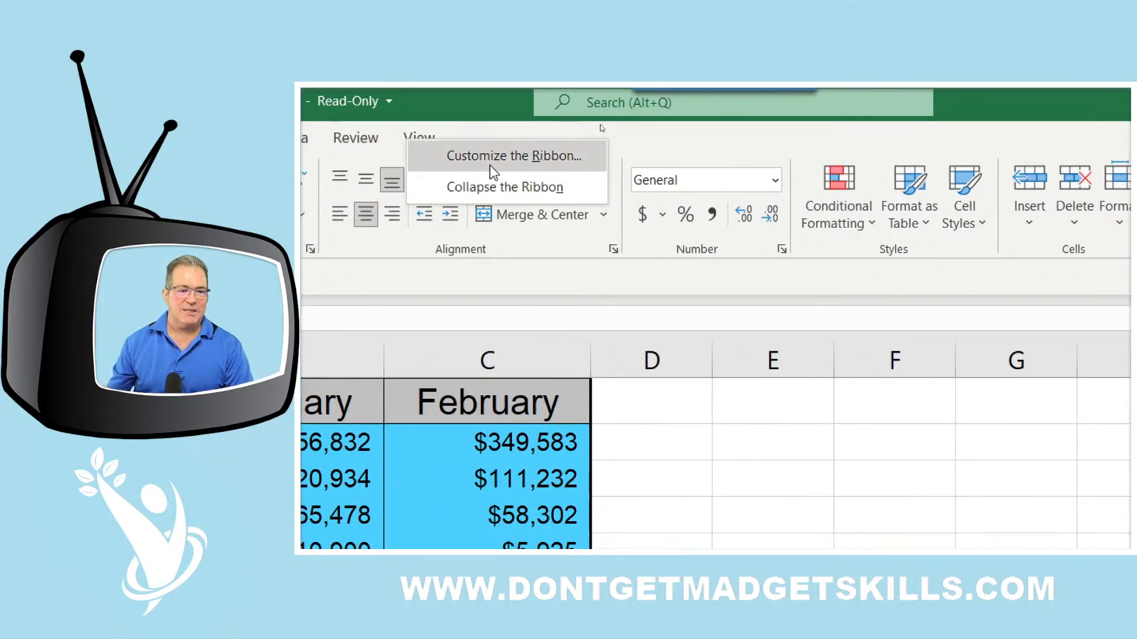
pyautogui.click(471, 156)
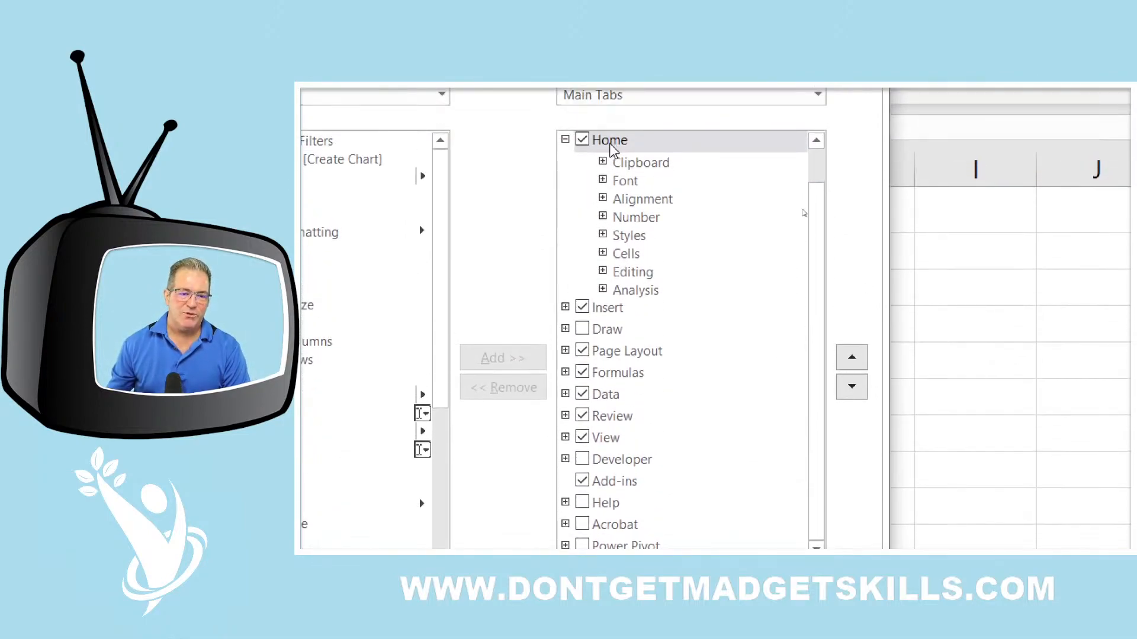
pyautogui.click(584, 149)
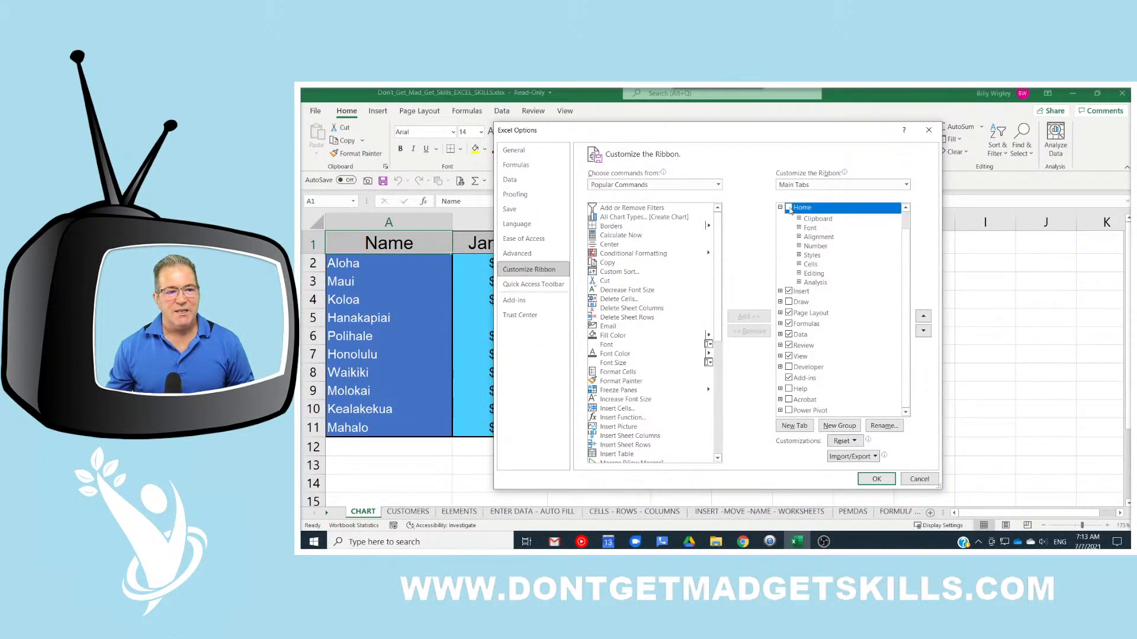
pyautogui.click(789, 208)
pyautogui.click(874, 481)
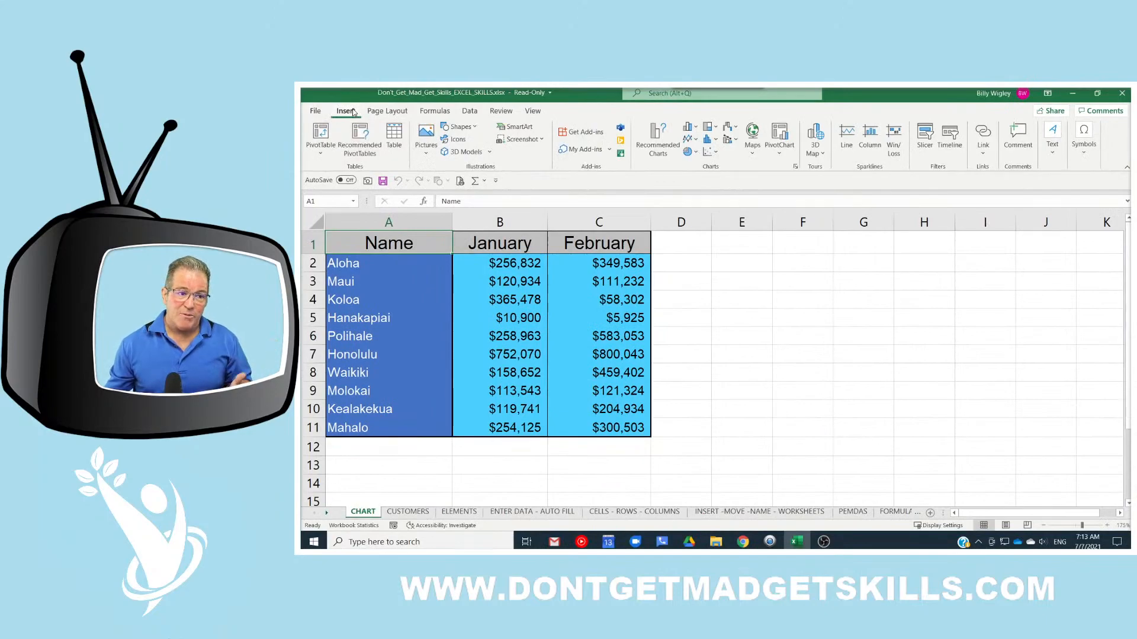
# Reopen the ribbon customization settings and enable the Home tab in the main tabs list
pyautogui.rightClick(354, 113)
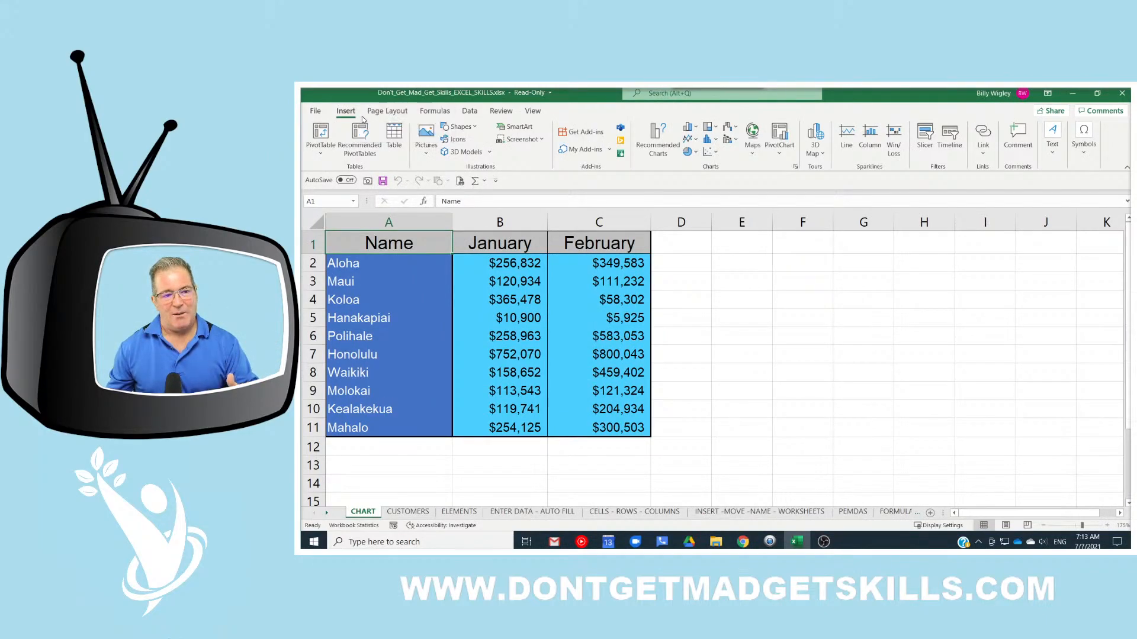
pyautogui.click(367, 118)
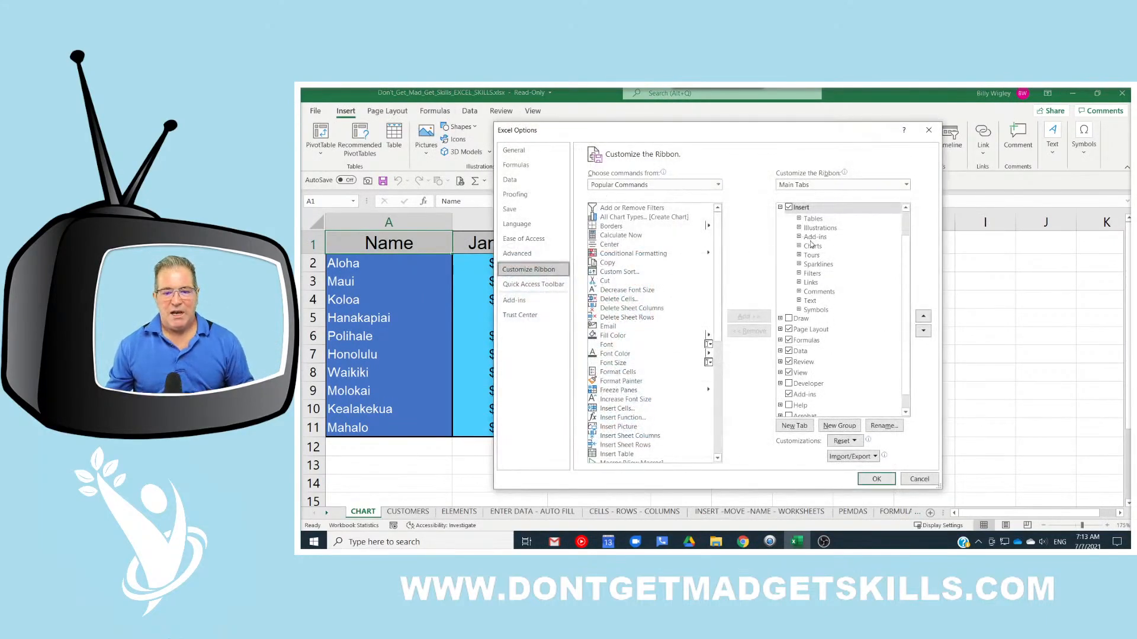
pyautogui.scroll(1, 808, 239)
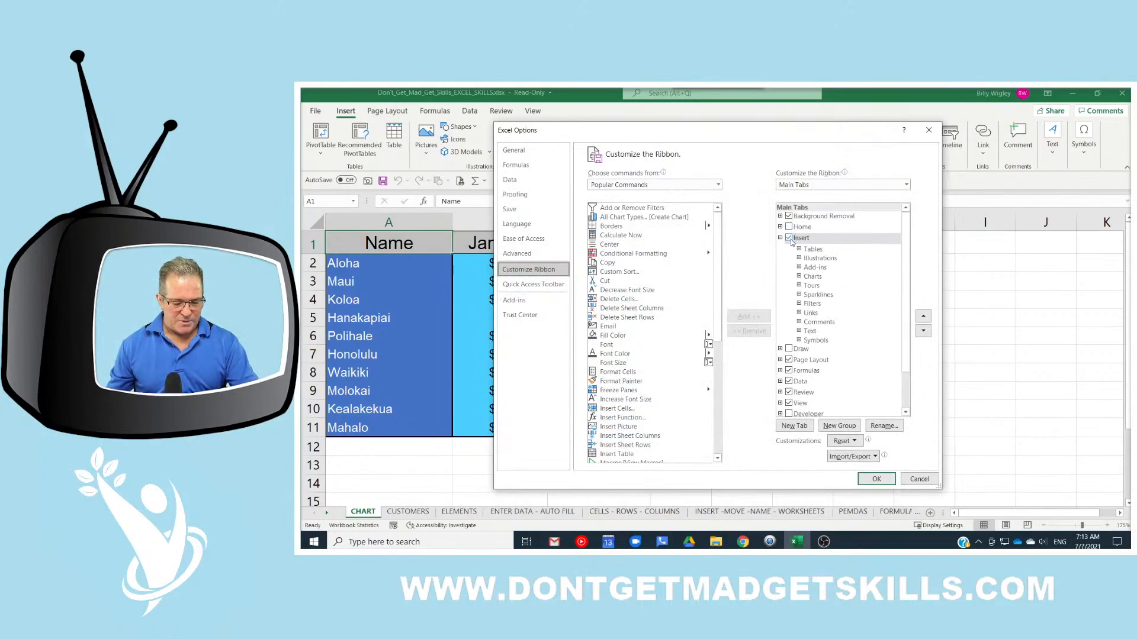
pyautogui.click(789, 227)
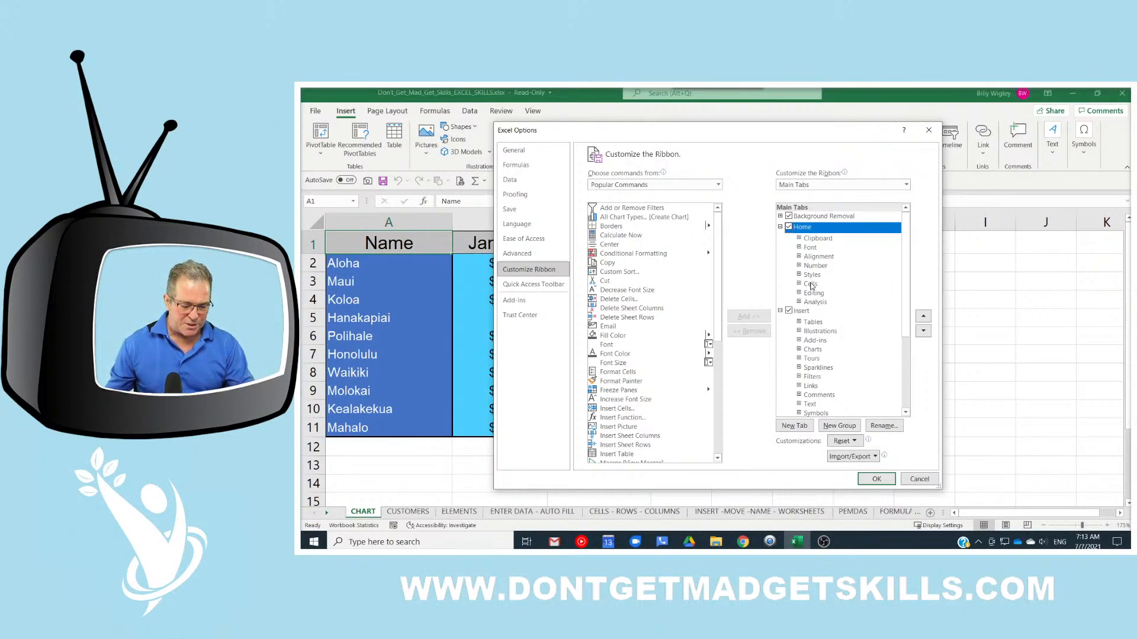
pyautogui.moveTo(759, 187)
pyautogui.mouseDown()
pyautogui.moveTo(877, 373)
pyautogui.moveTo(761, 191)
pyautogui.mouseUp()
pyautogui.press('e')
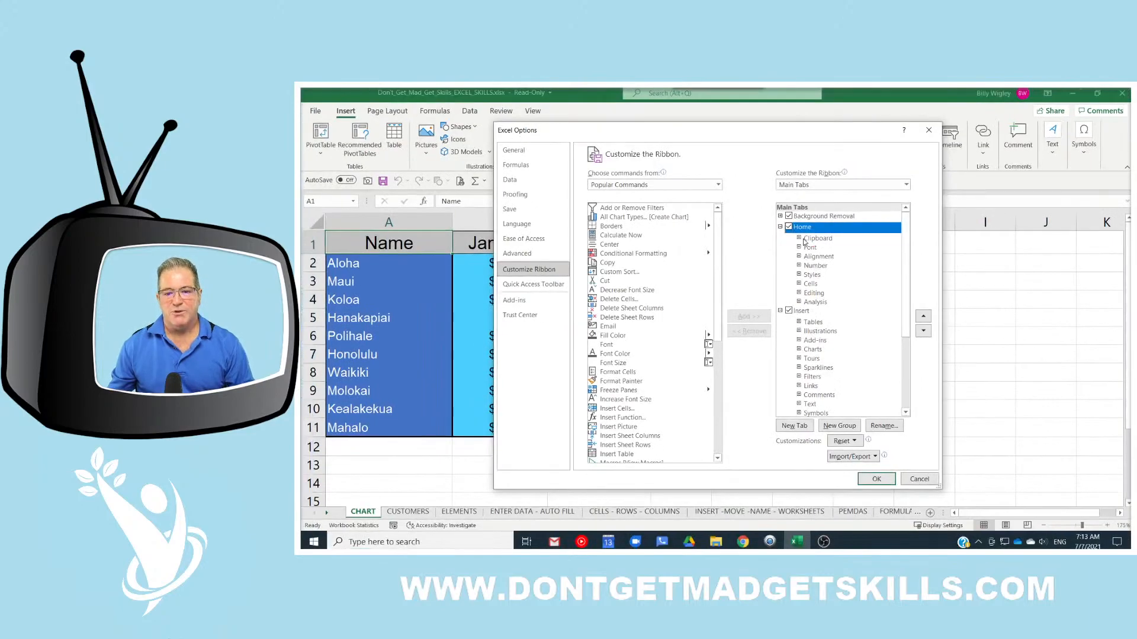
# View the commands in Home's Clipboard group, collapse Home, and add a new custom tab after it
pyautogui.click(799, 239)
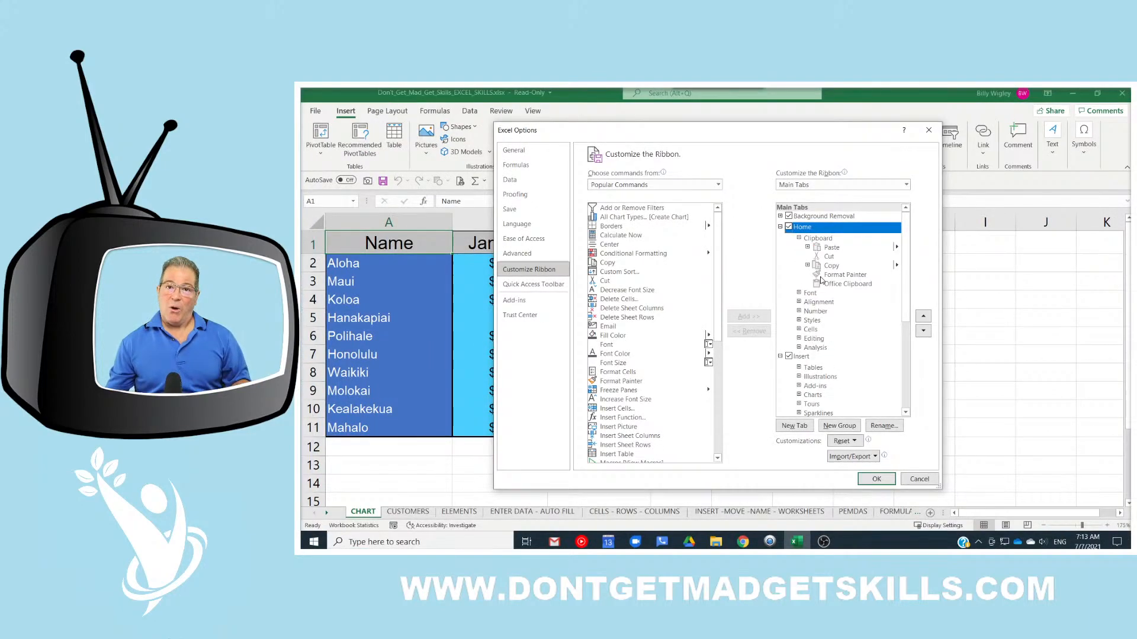
pyautogui.click(780, 228)
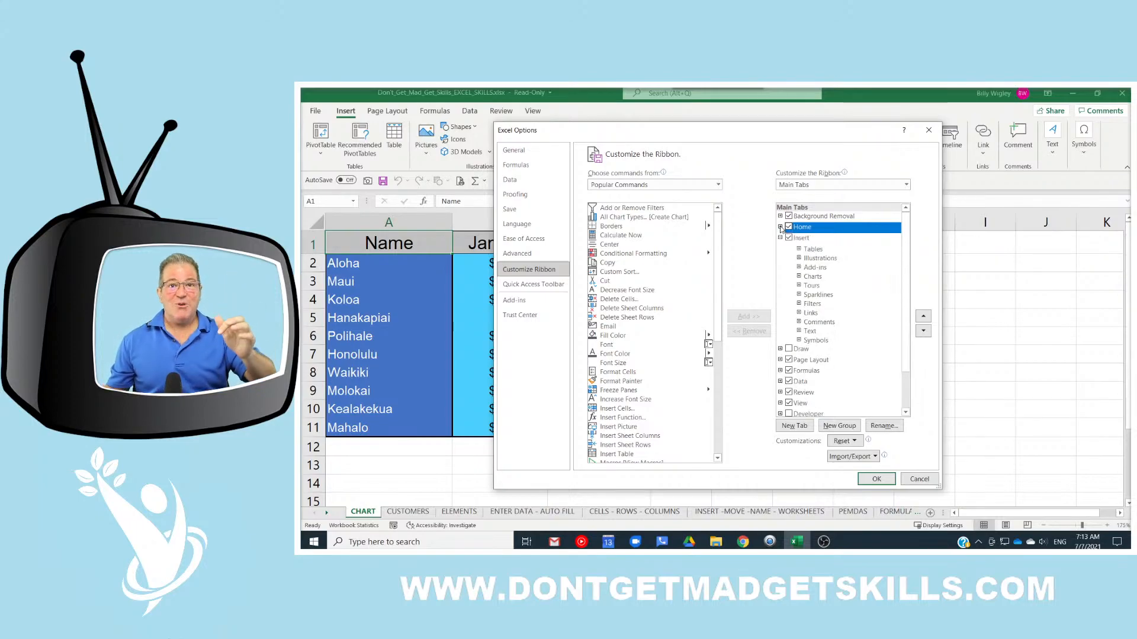
pyautogui.scroll(-2, 808, 270)
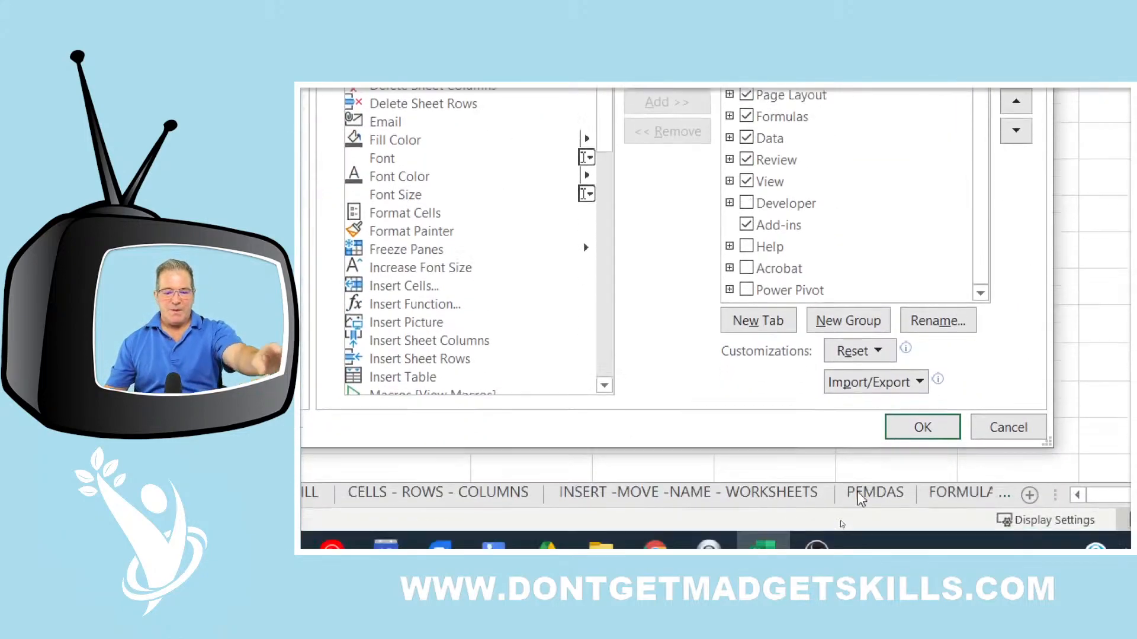
pyautogui.click(768, 302)
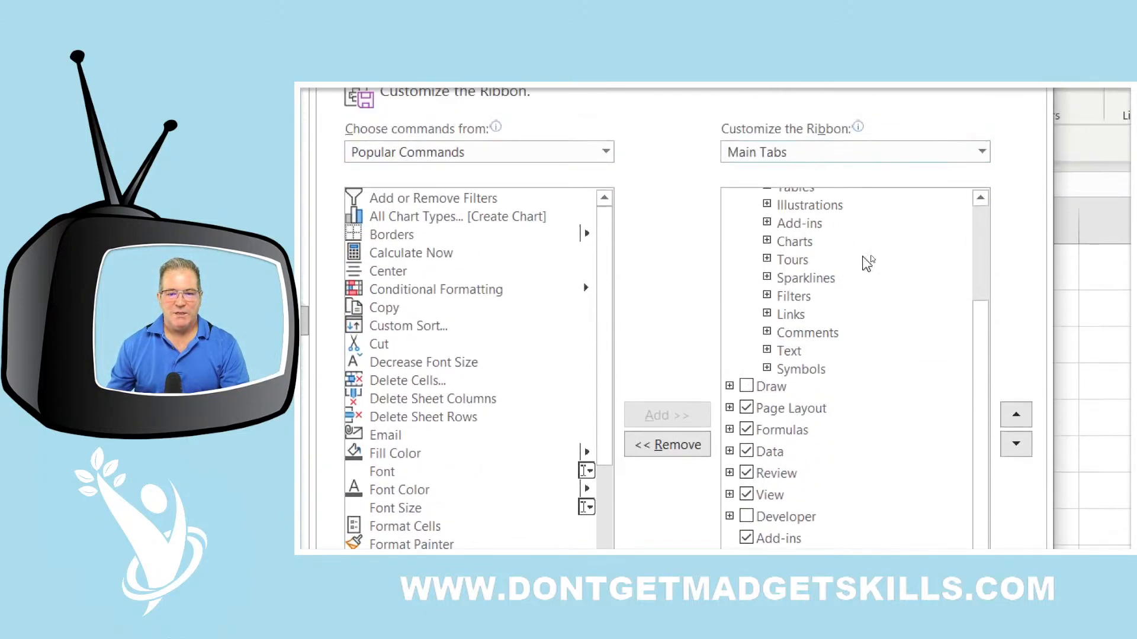
pyautogui.scroll(2, 955, 130)
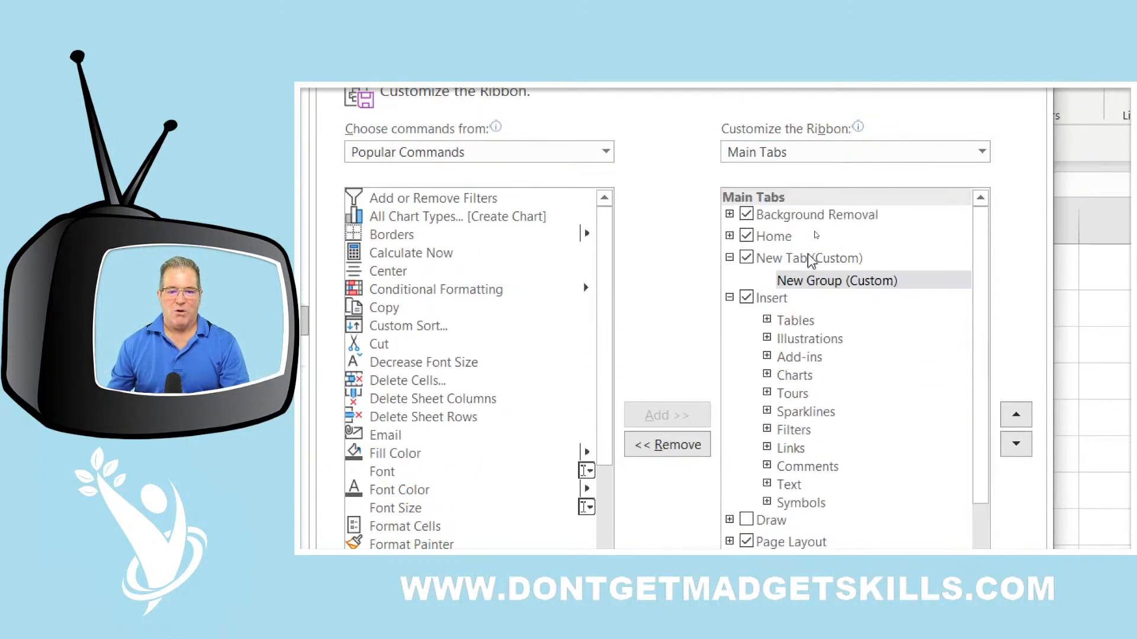
pyautogui.click(793, 265)
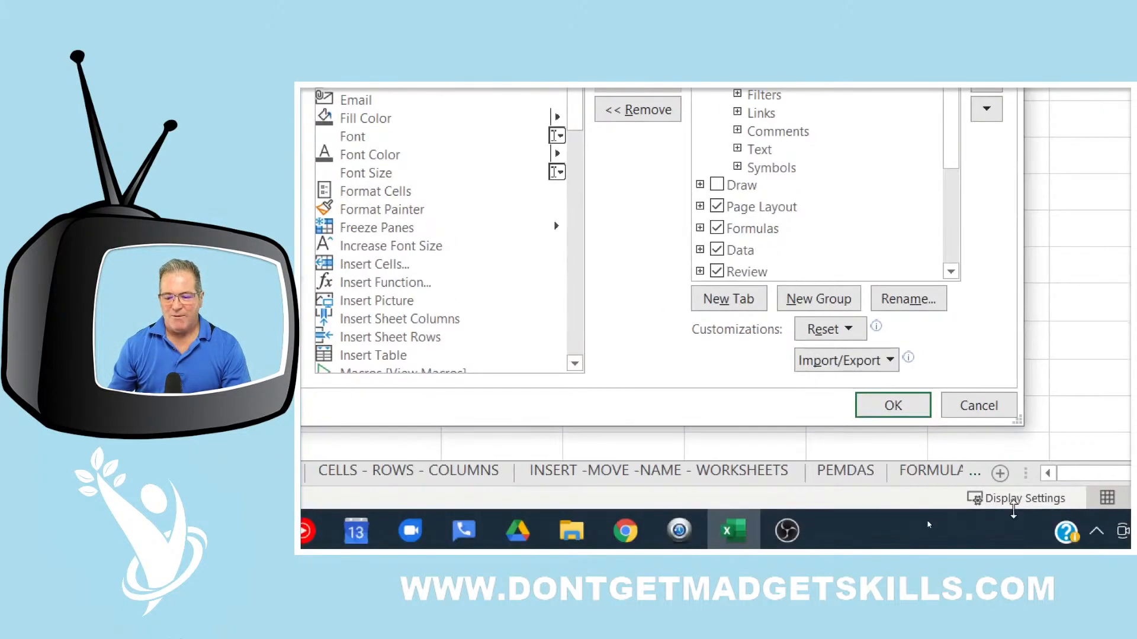
pyautogui.click(923, 309)
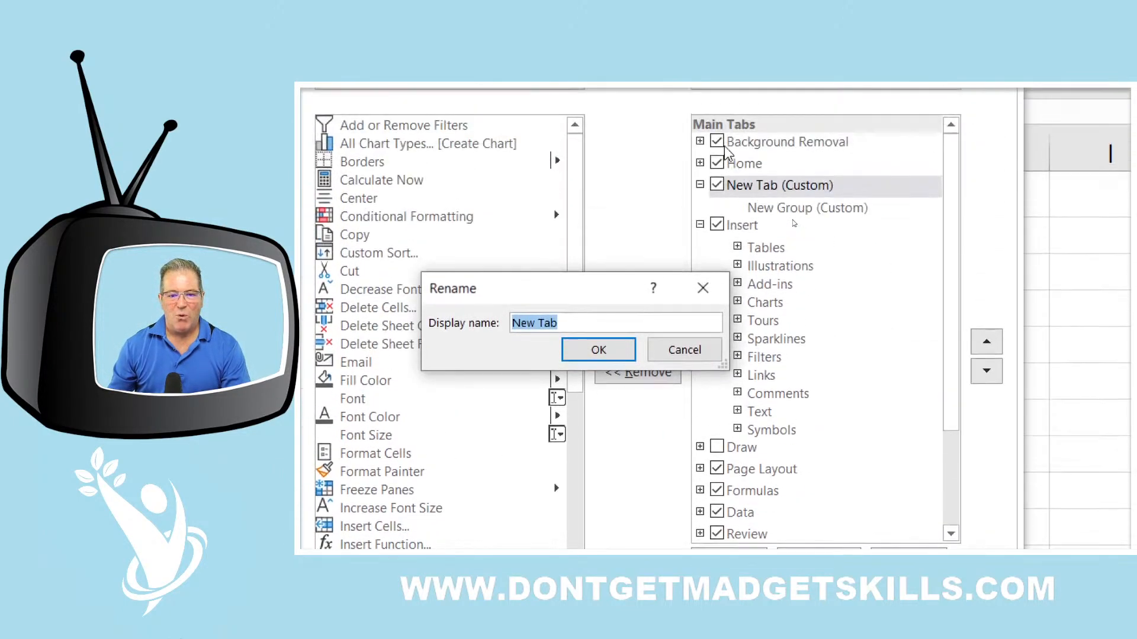
pyautogui.click(681, 350)
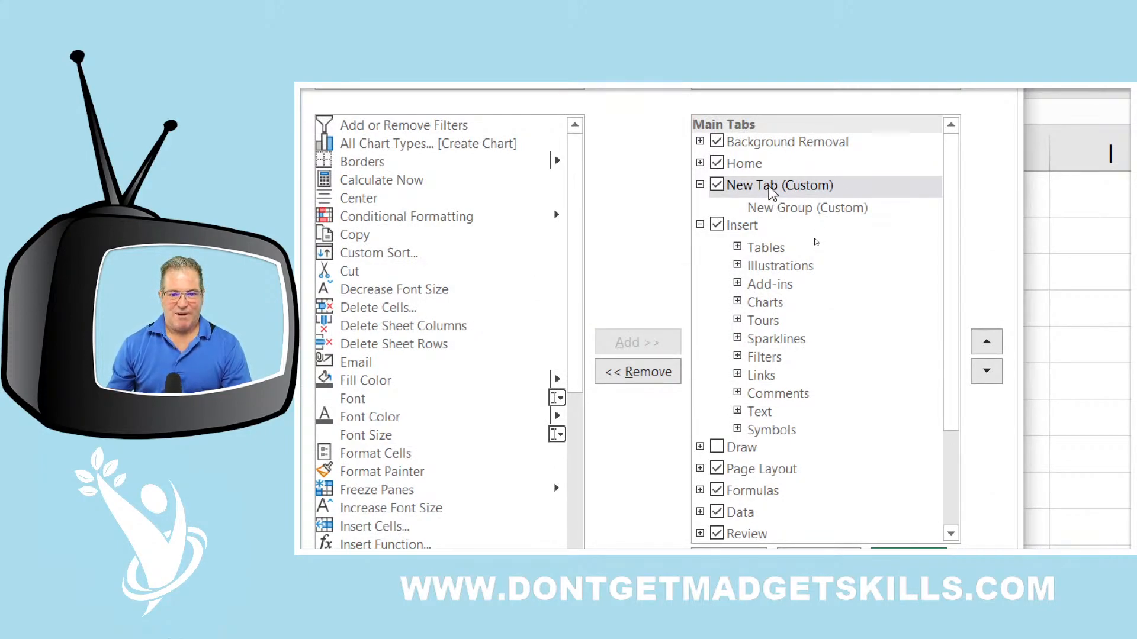
# Rename the new custom tab as My Power Tab
pyautogui.rightClick(769, 187)
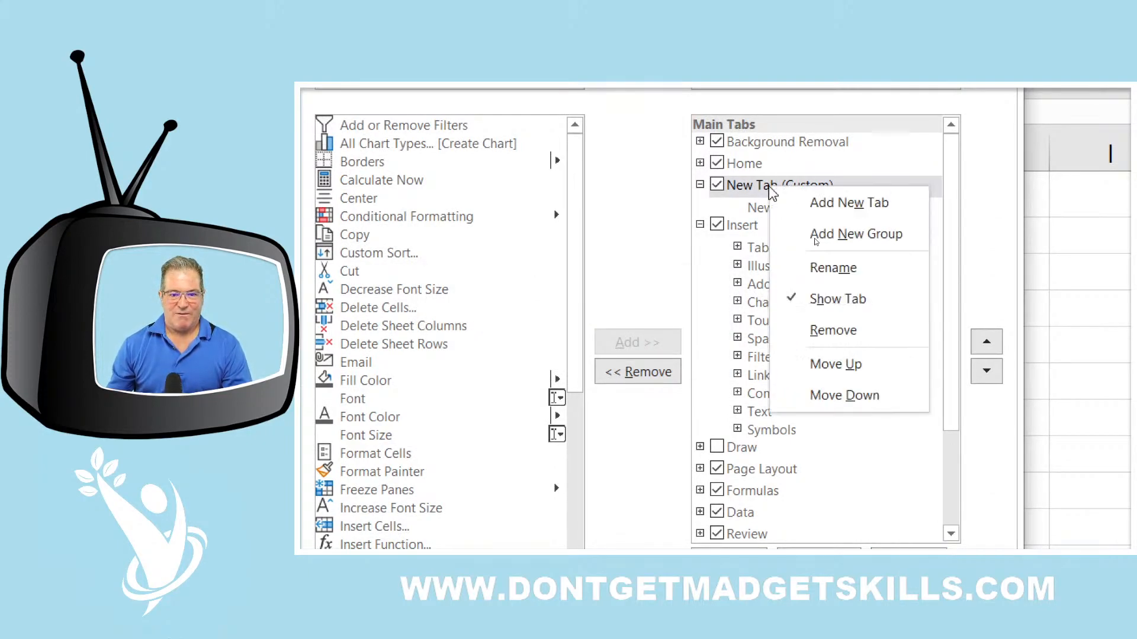
pyautogui.click(860, 278)
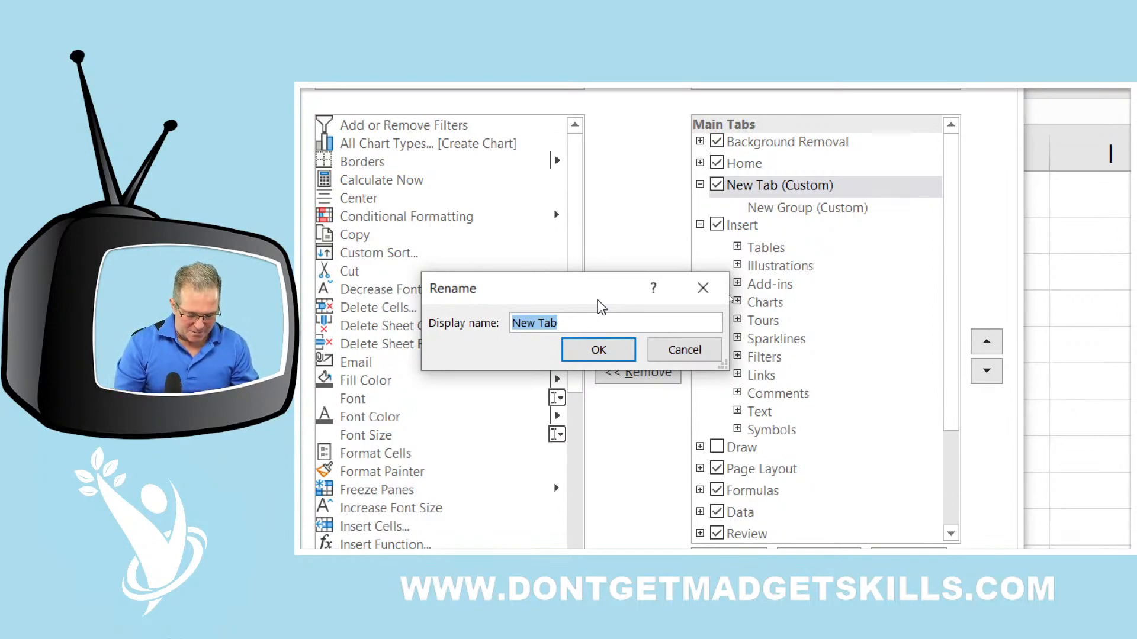
pyautogui.write('My Power')
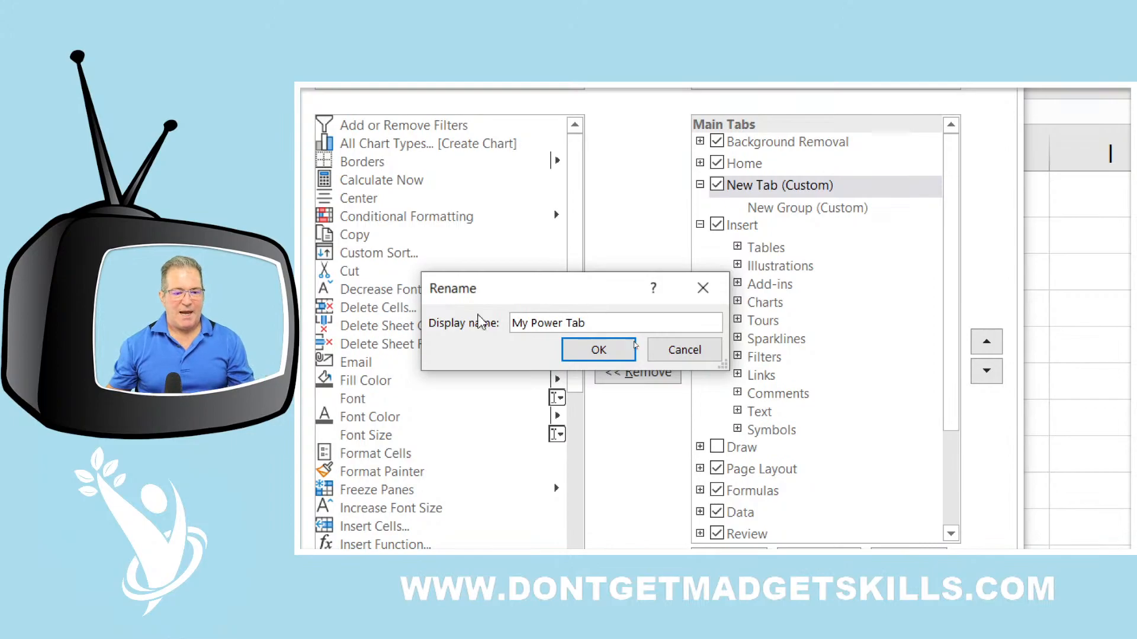
pyautogui.click(609, 354)
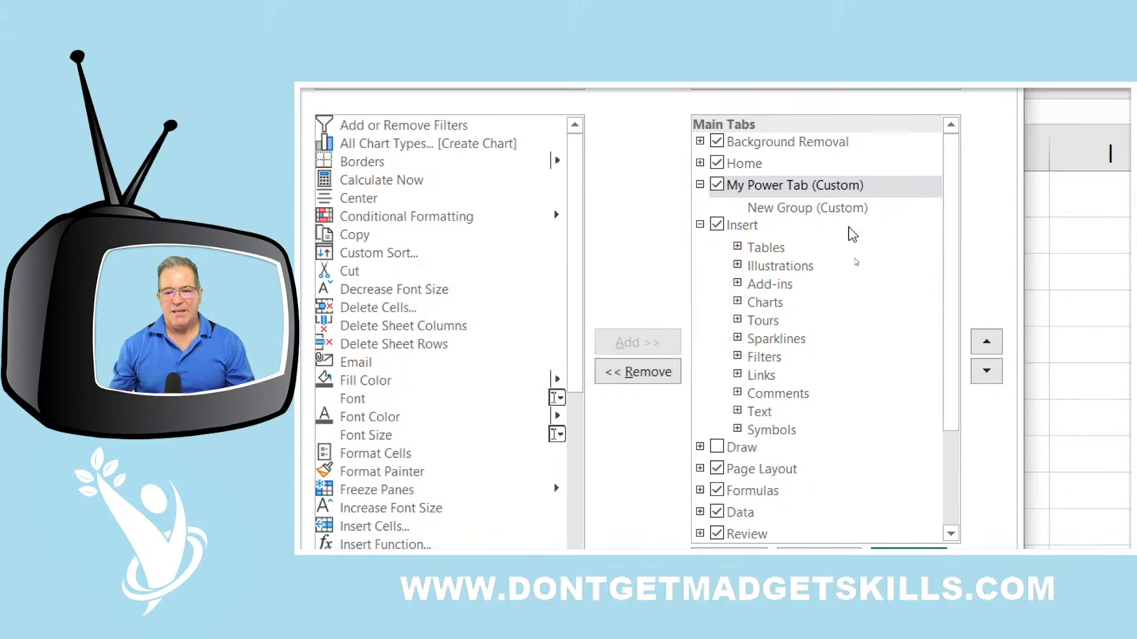
# Assign the green check mark symbol to the new custom group under My Power Tab
pyautogui.click(836, 213)
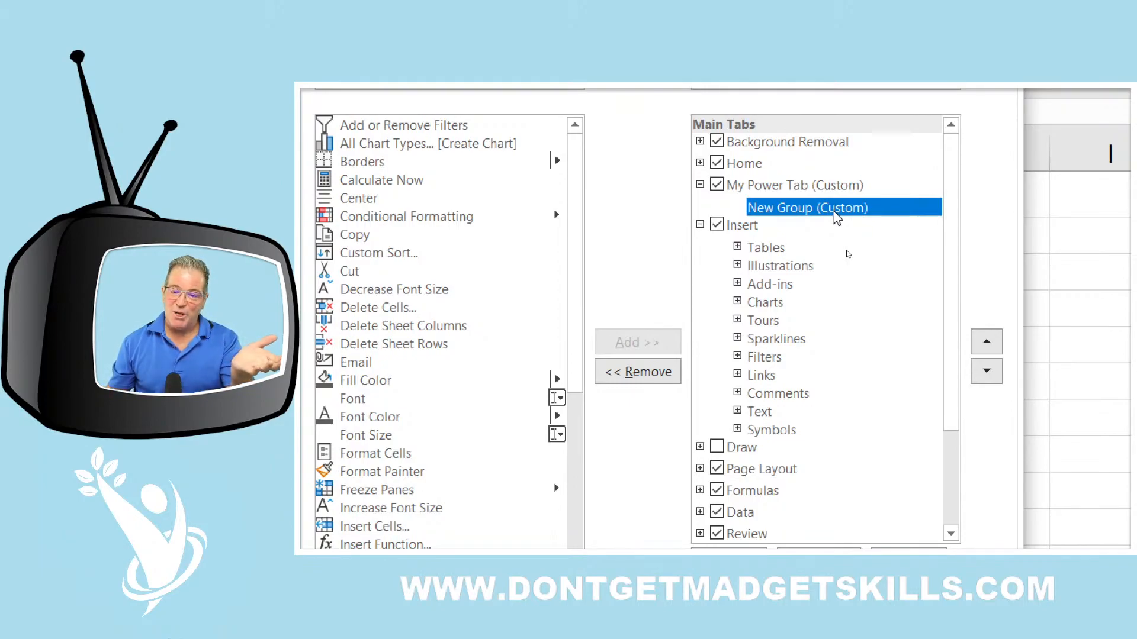
pyautogui.rightClick(836, 217)
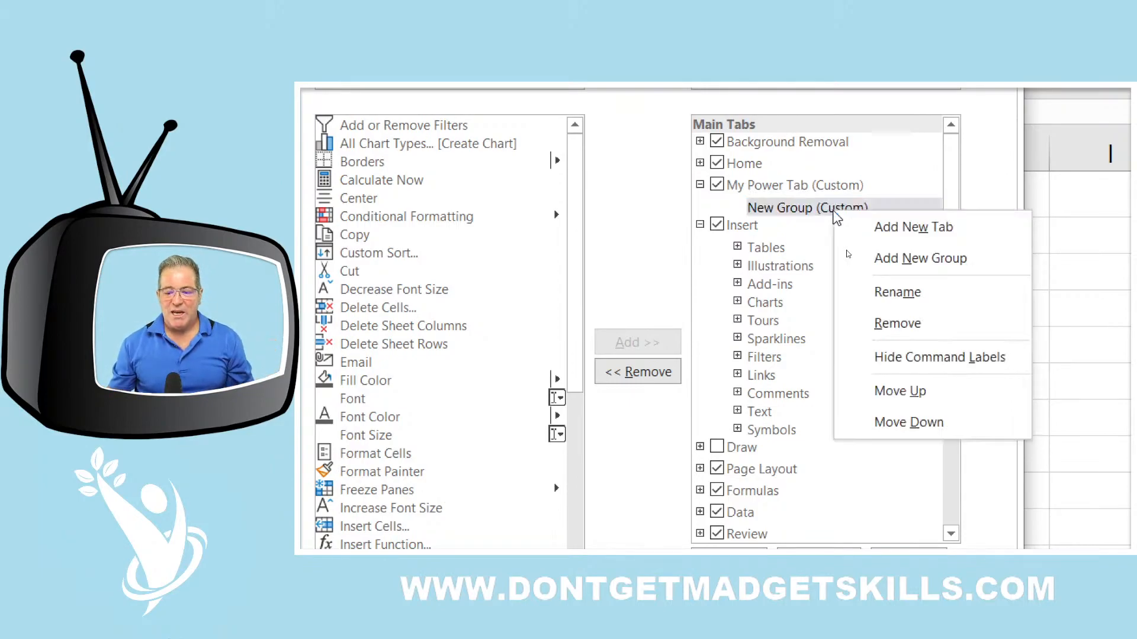
pyautogui.click(909, 296)
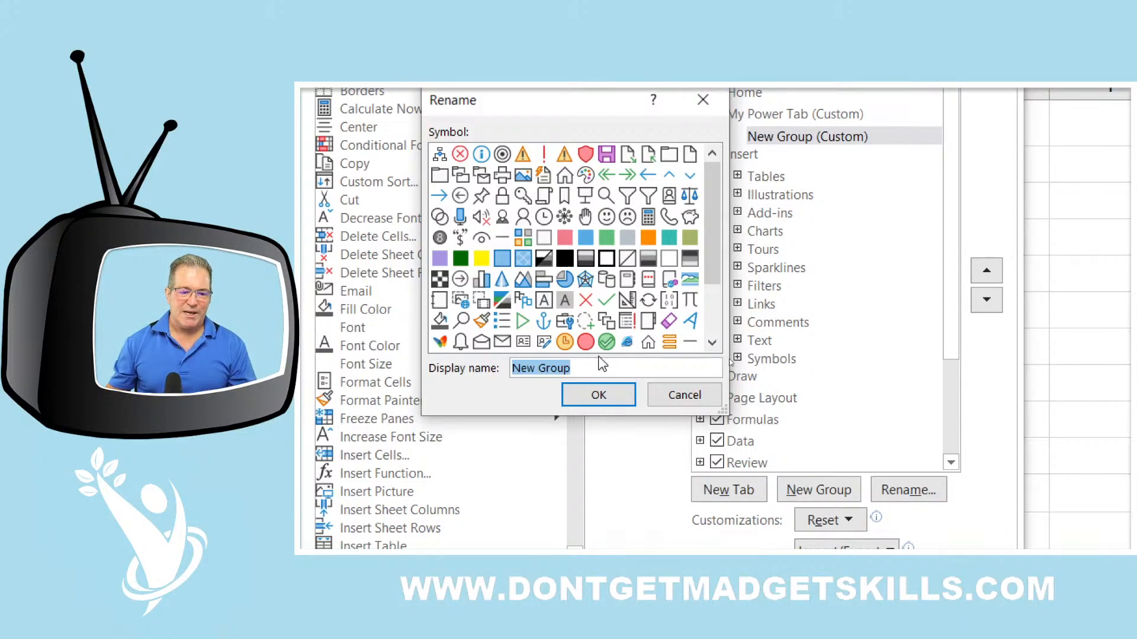
pyautogui.click(606, 341)
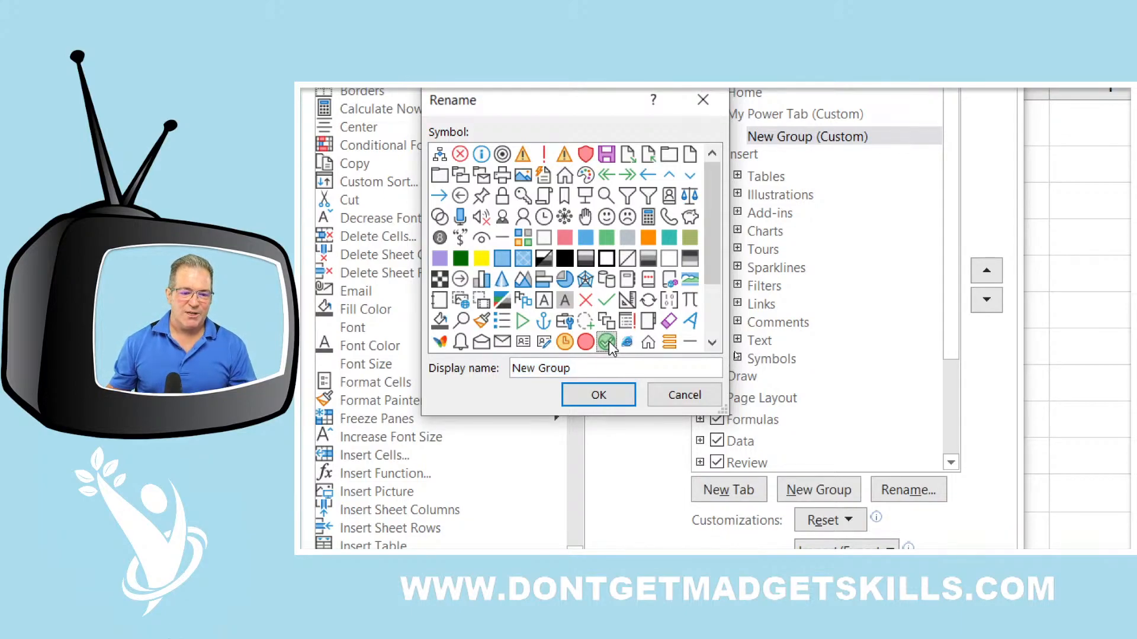
pyautogui.click(616, 396)
# Remove the new custom group from My Power Tab and add a fresh group to that tab
pyautogui.rightClick(830, 149)
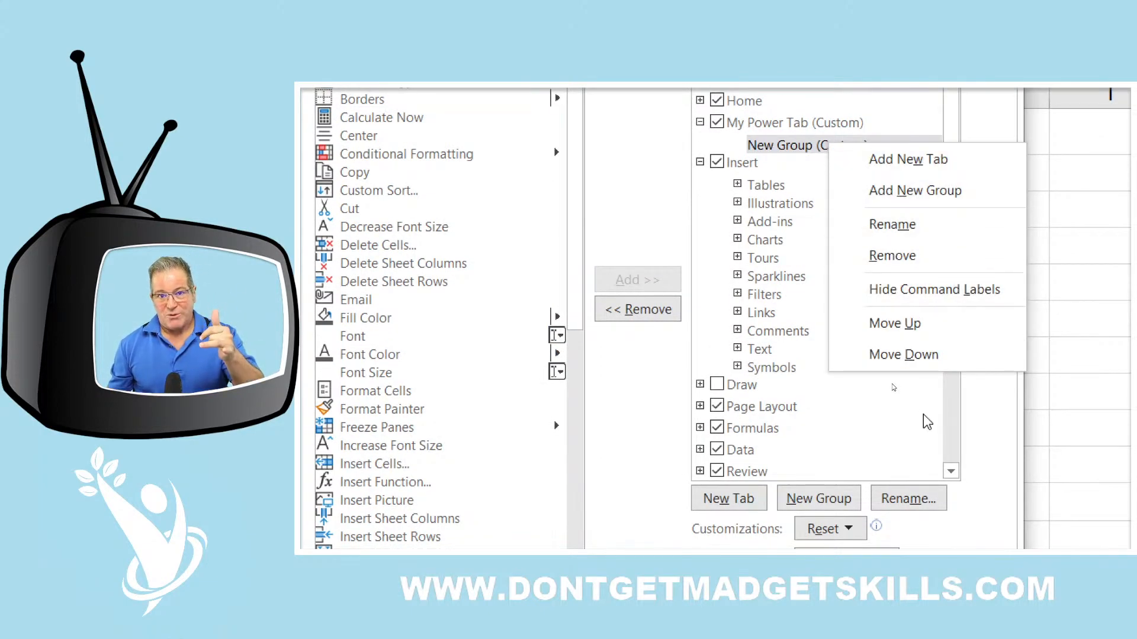
pyautogui.click(897, 256)
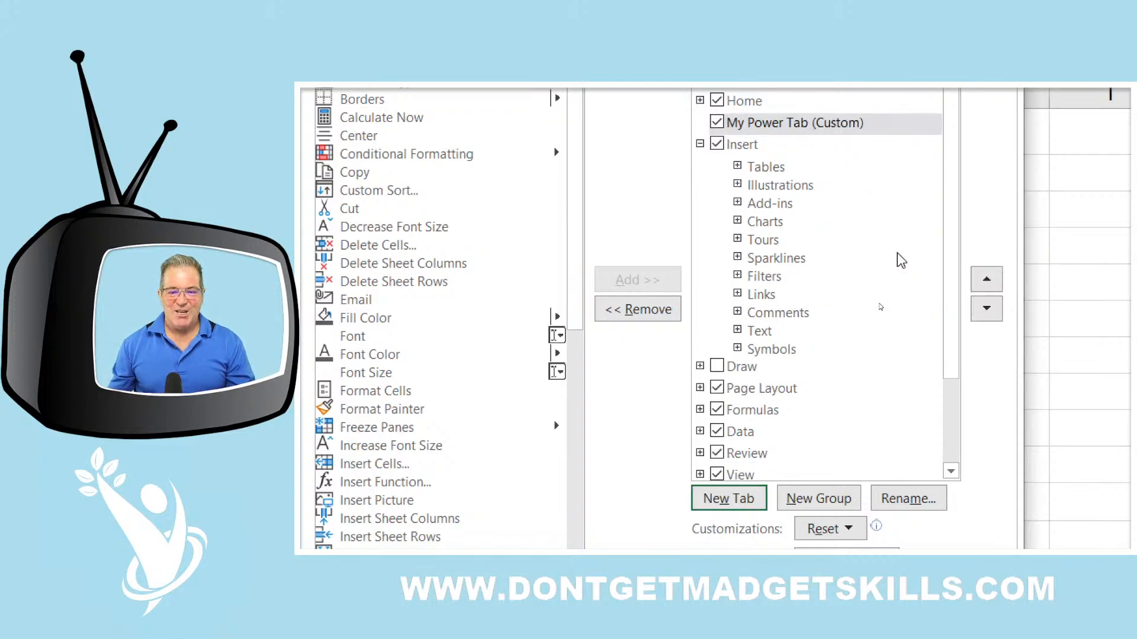
pyautogui.click(785, 158)
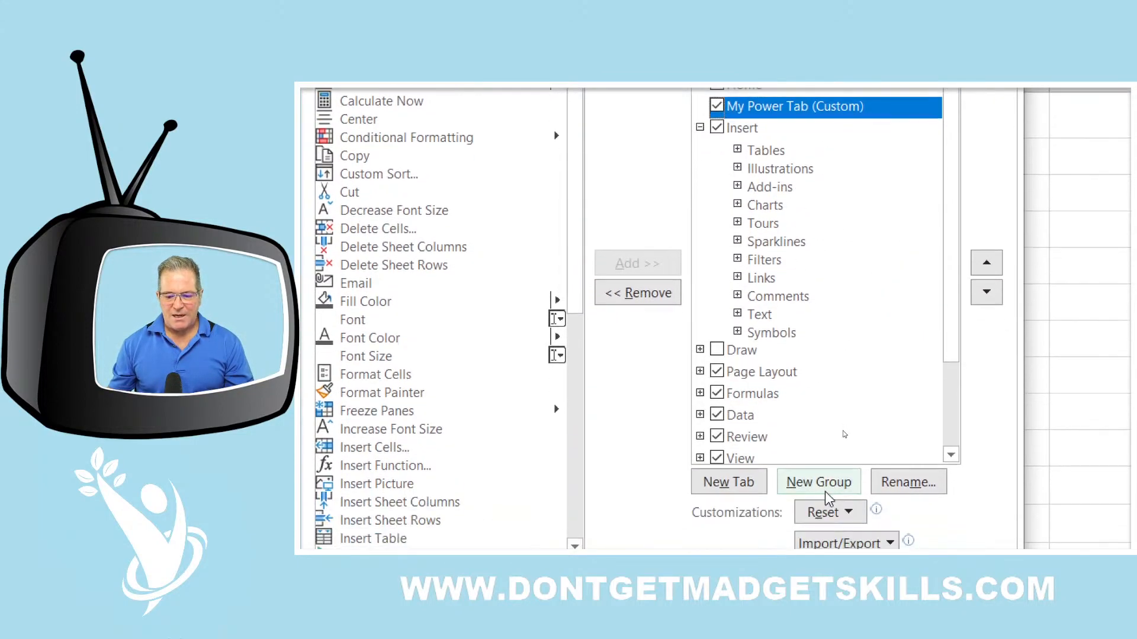
pyautogui.click(834, 529)
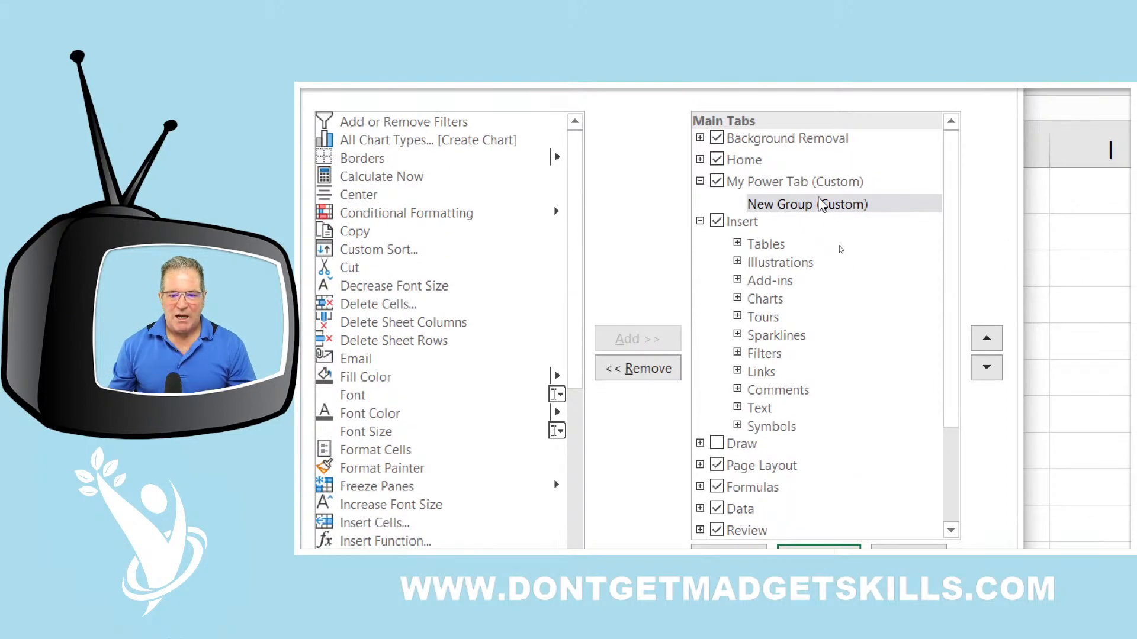
# Rename the new custom group under My Power Tab as Power Analysis
pyautogui.rightClick(822, 204)
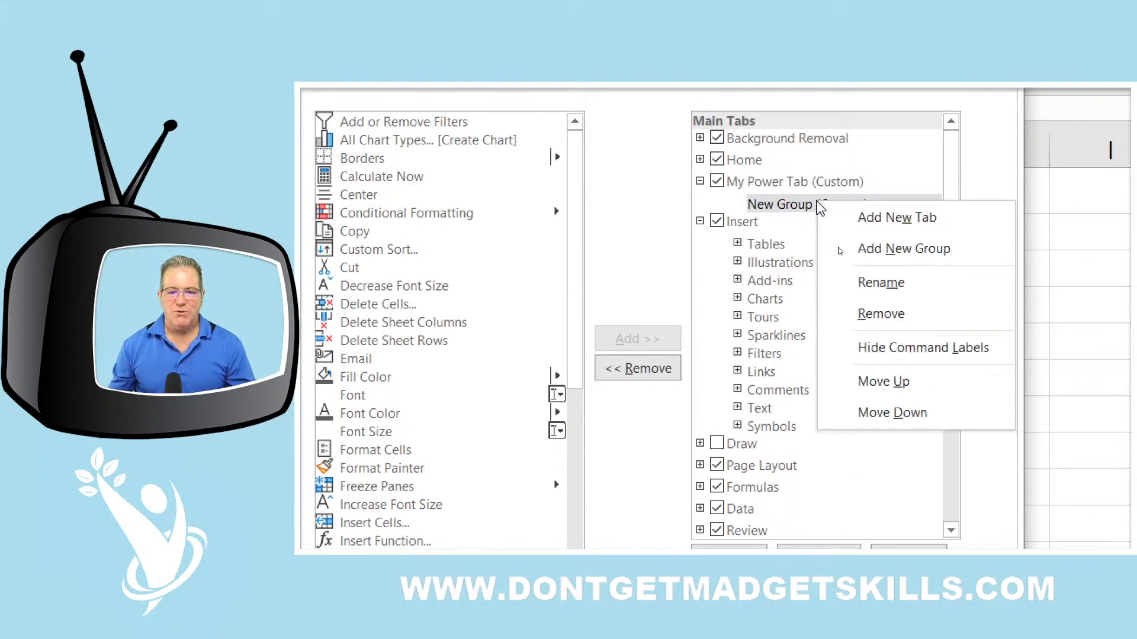
pyautogui.click(877, 280)
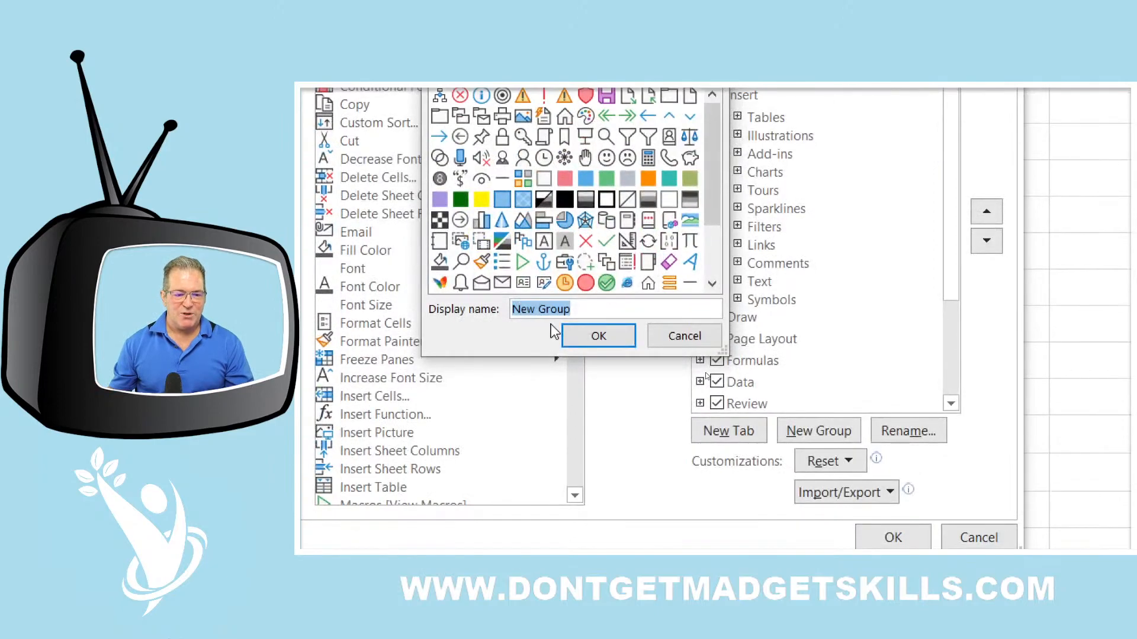
pyautogui.write('Power Analy')
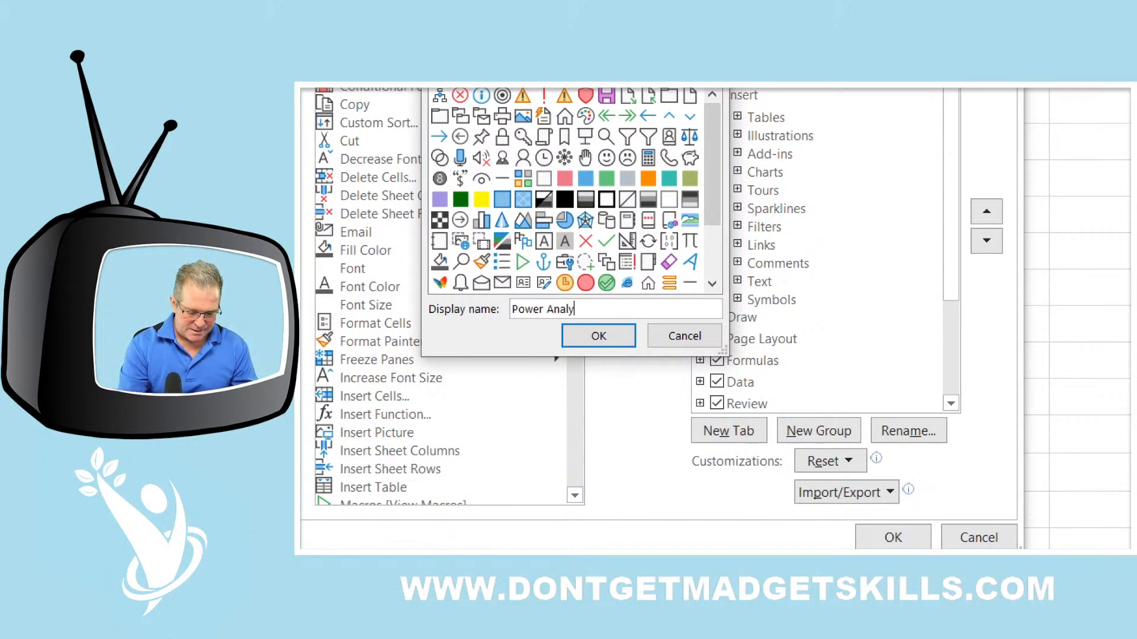
pyautogui.write('sis')
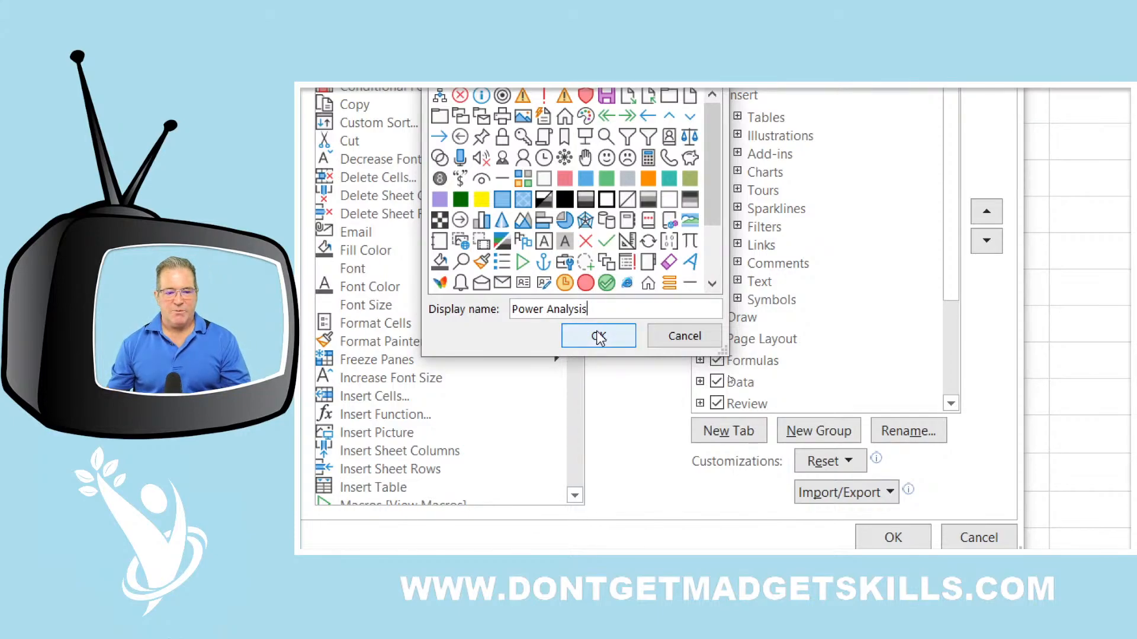
pyautogui.click(598, 336)
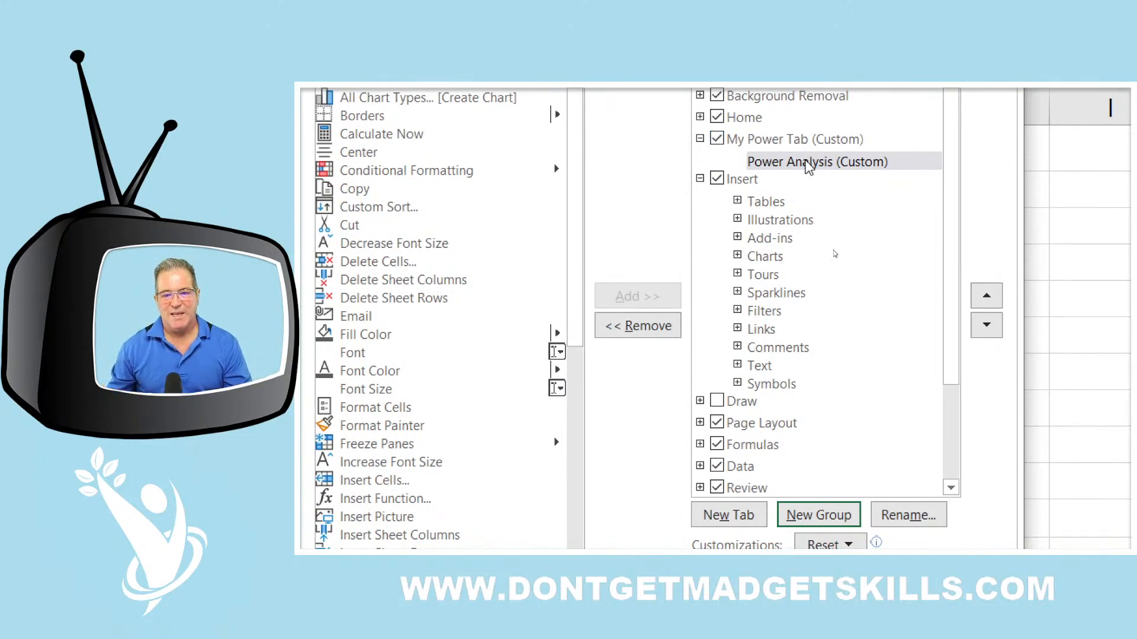
# Select the Power Analysis group and switch the source of available commands to All Commands
pyautogui.click(808, 168)
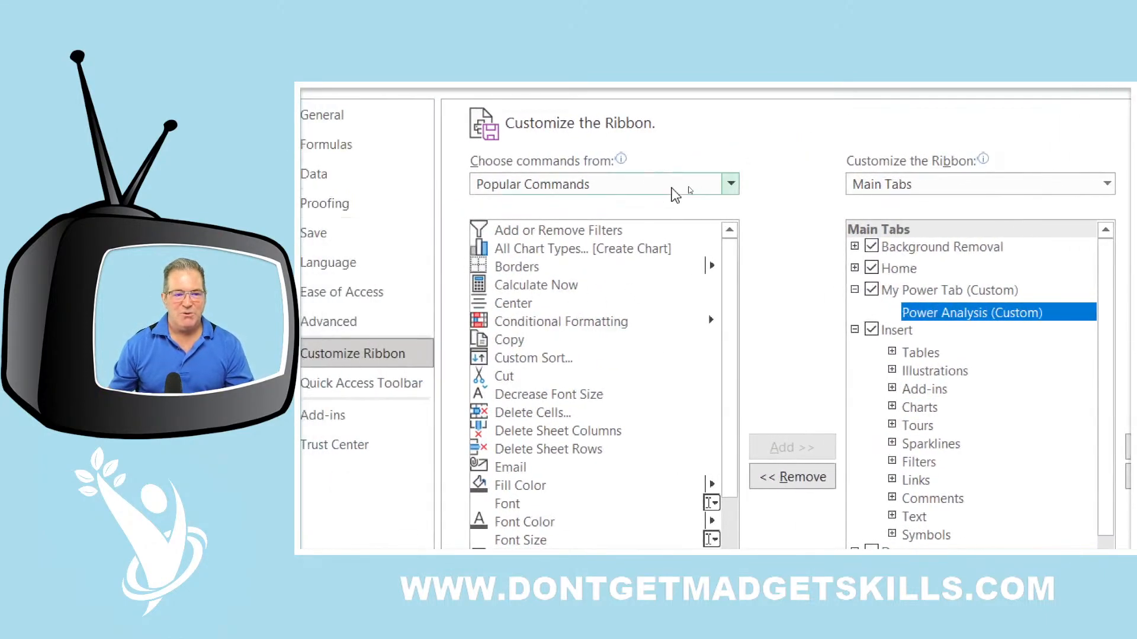
pyautogui.click(732, 186)
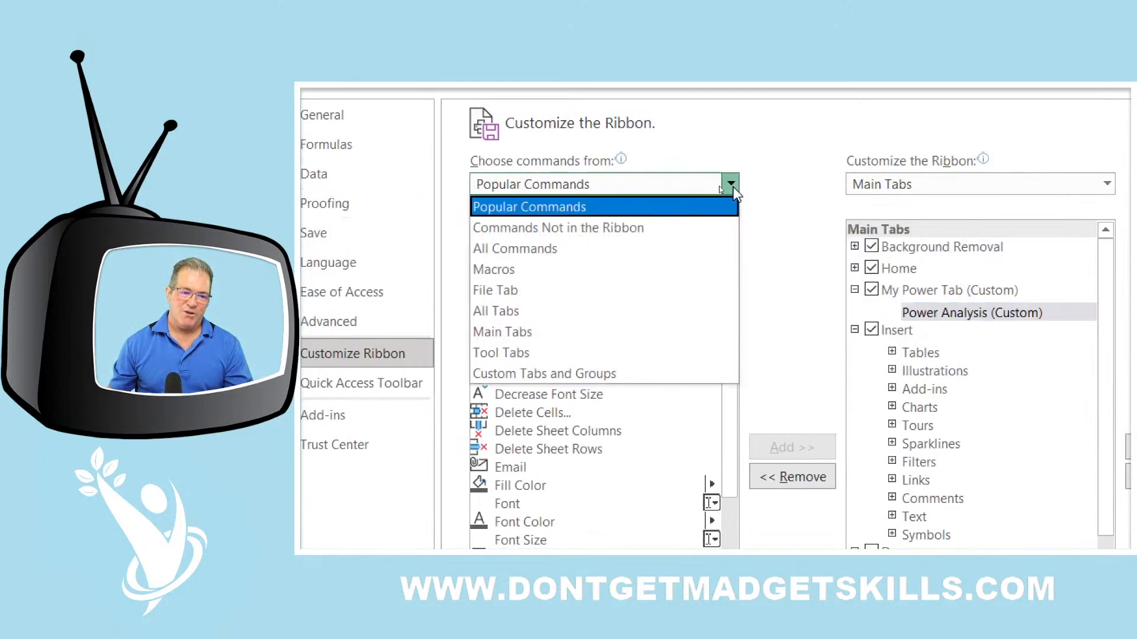
pyautogui.click(583, 249)
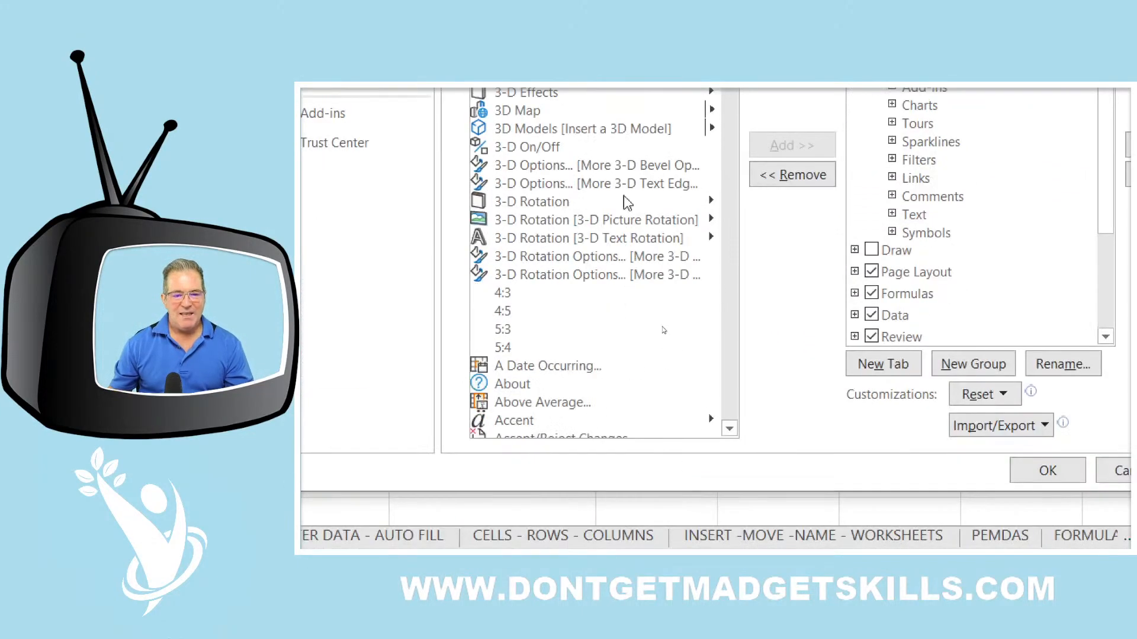
# Browse the full list of available commands, looking through the entries beginning with C and D
pyautogui.scroll(-1, 628, 203)
pyautogui.click(608, 131)
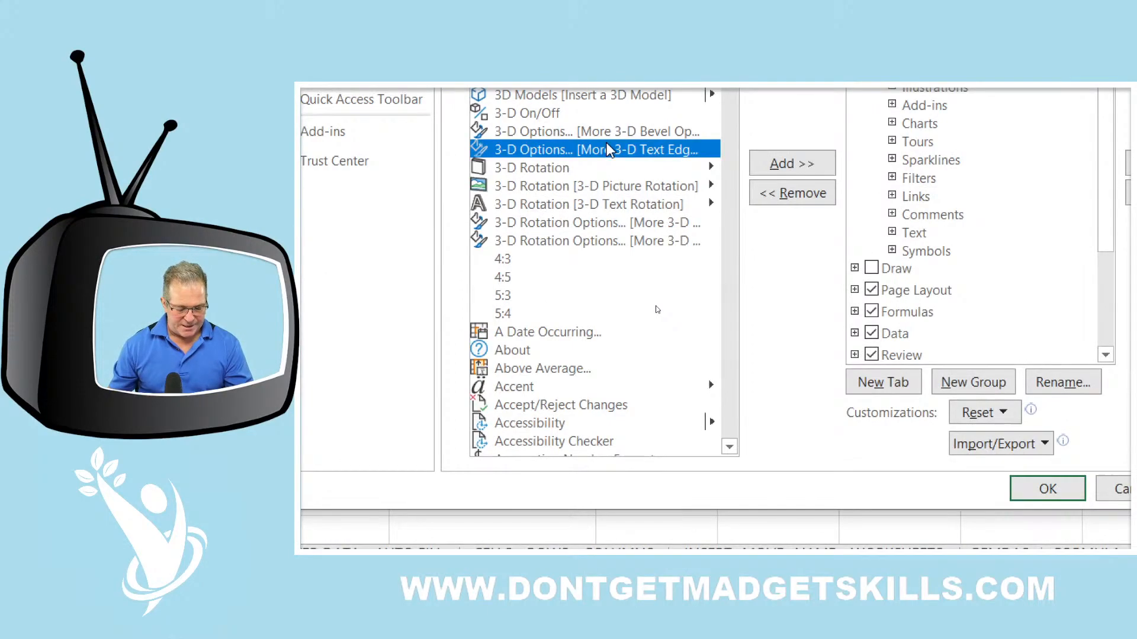
pyautogui.scroll(-20, 608, 151)
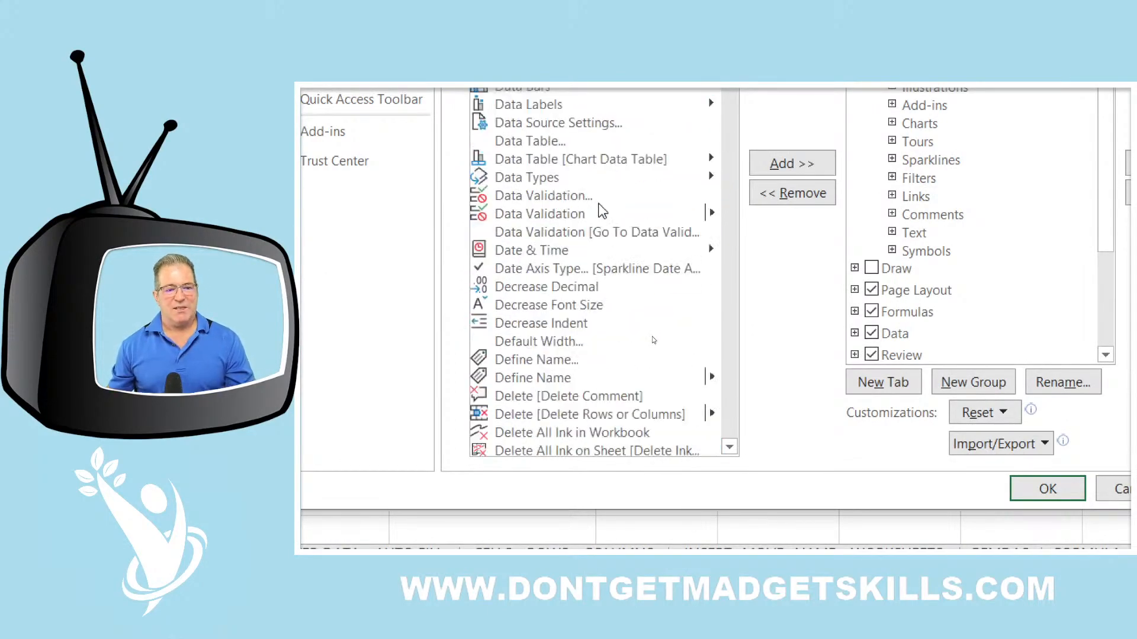
pyautogui.scroll(-4, 596, 212)
pyautogui.scroll(2, 589, 214)
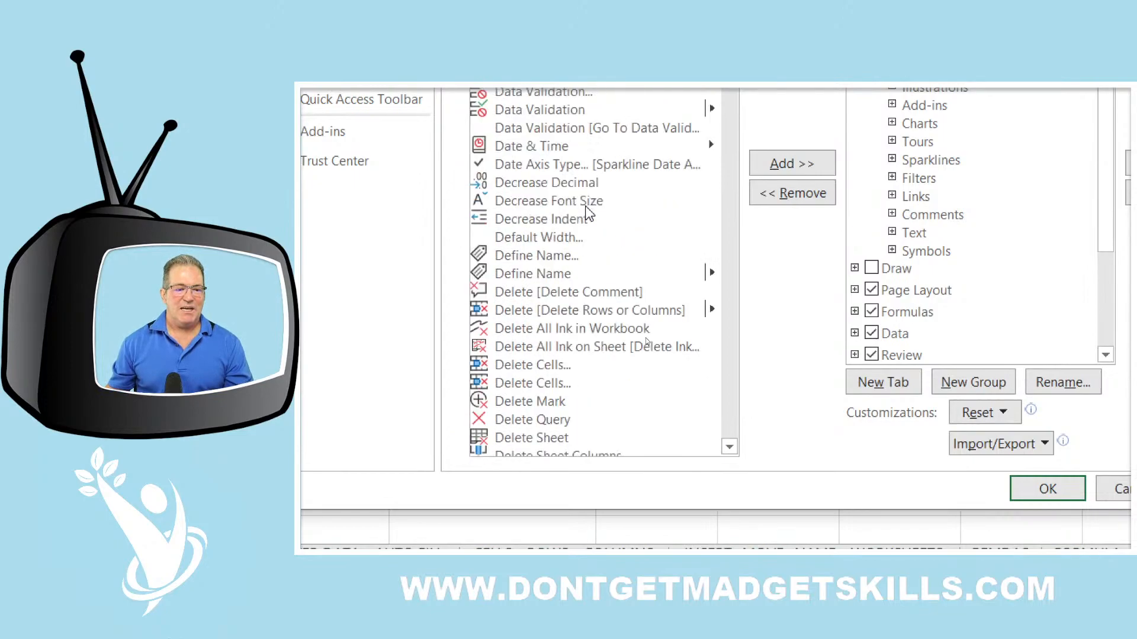
pyautogui.scroll(5, 588, 212)
pyautogui.click(556, 189)
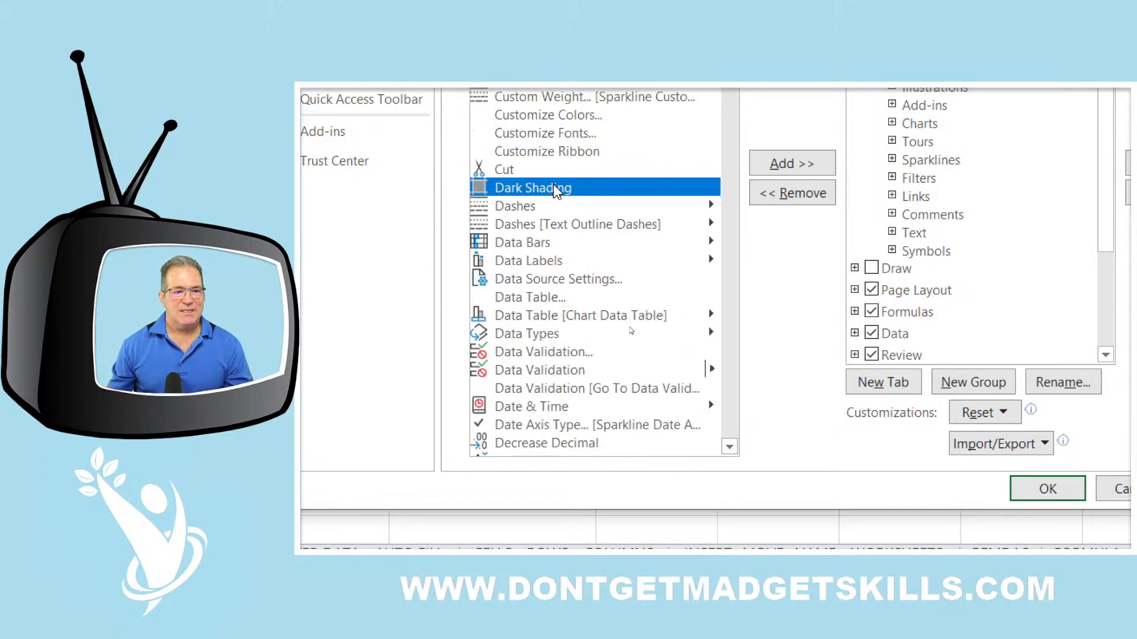
pyautogui.scroll(-1, 554, 267)
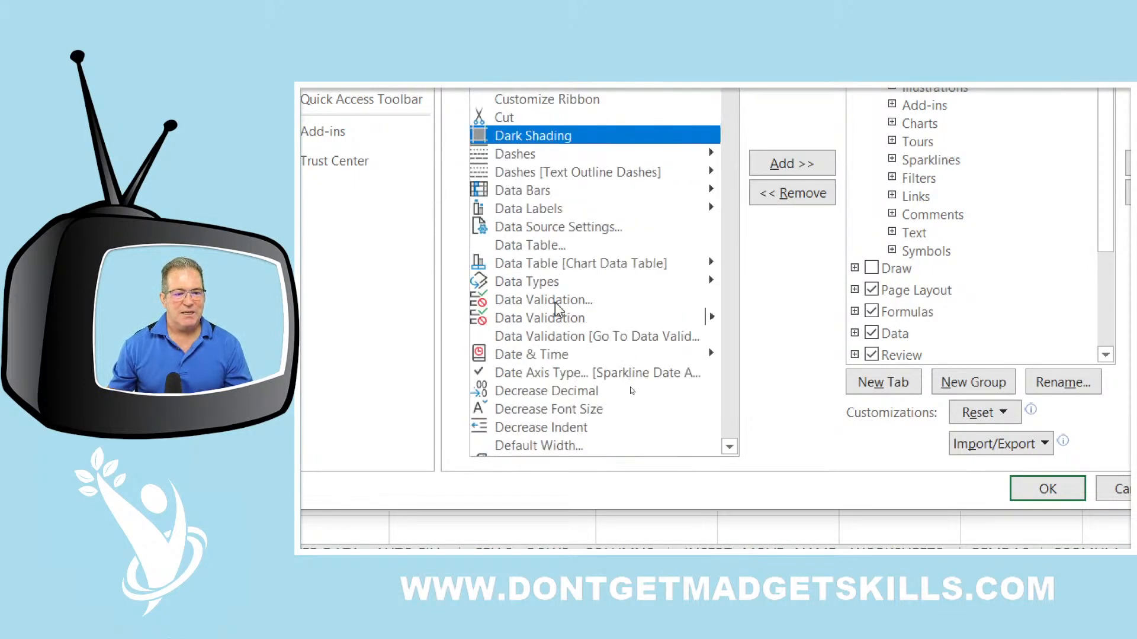
pyautogui.scroll(-1, 557, 304)
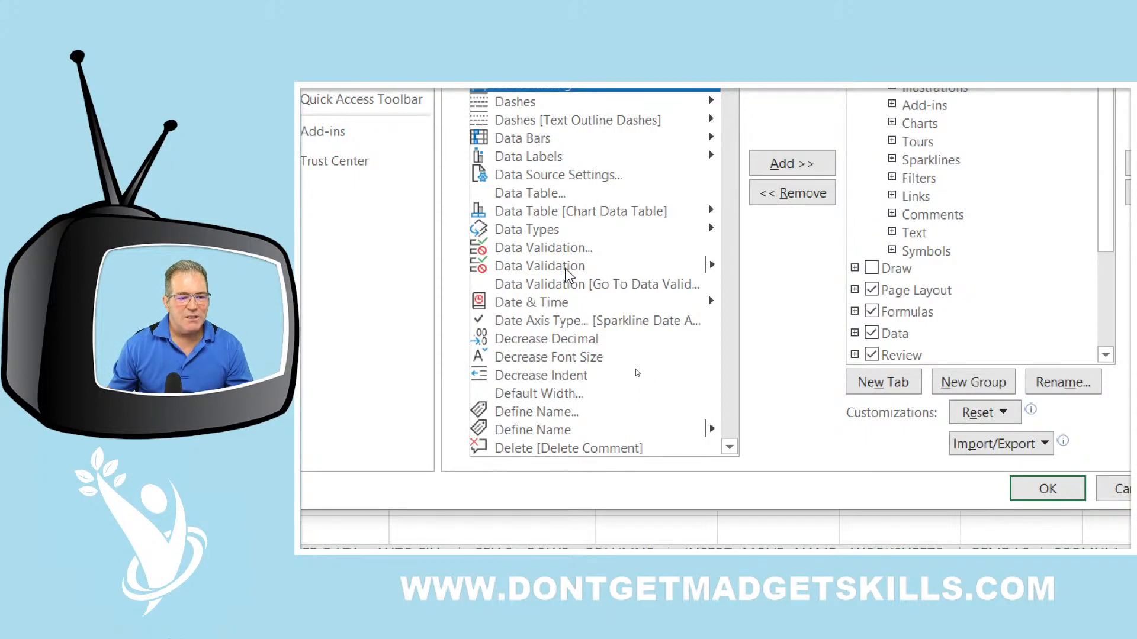
pyautogui.scroll(10, 622, 157)
pyautogui.scroll(7, 619, 169)
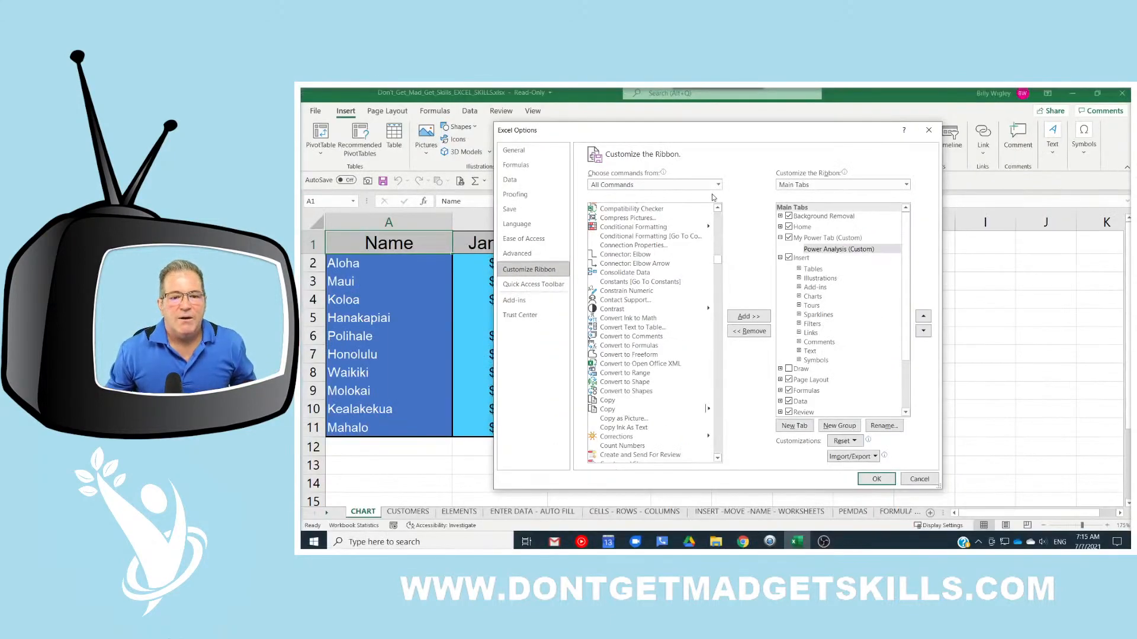
pyautogui.moveTo(720, 262); pyautogui.dragTo(720, 269)
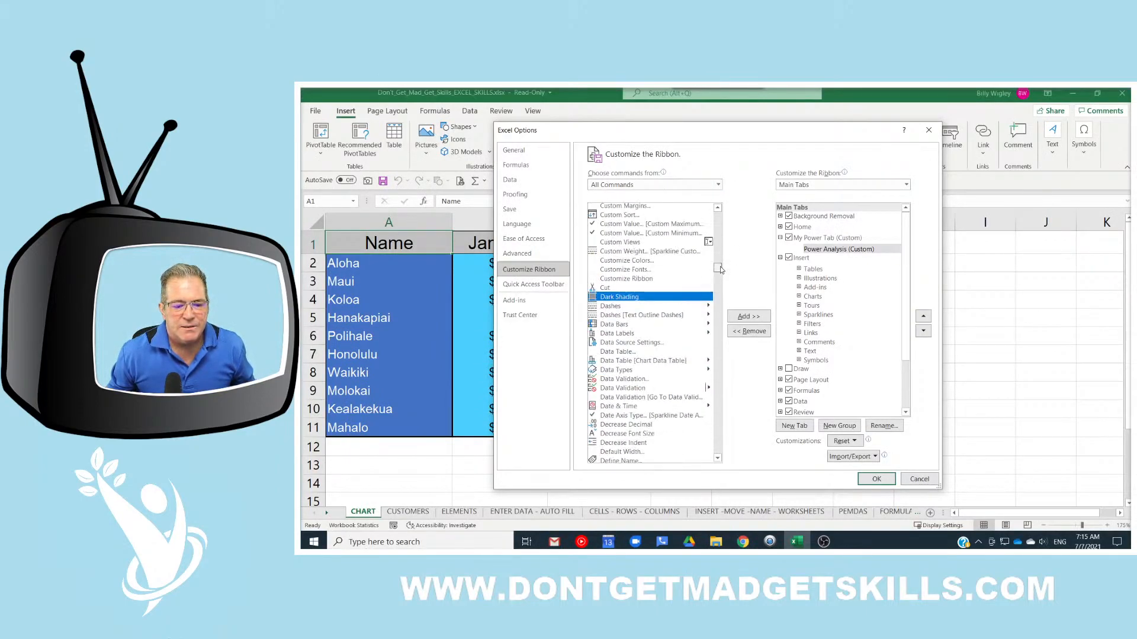
pyautogui.scroll(-1, 659, 321)
# Find the Analyze Data command in the full command list and add it to the Power Analysis group
pyautogui.scroll(15, 659, 321)
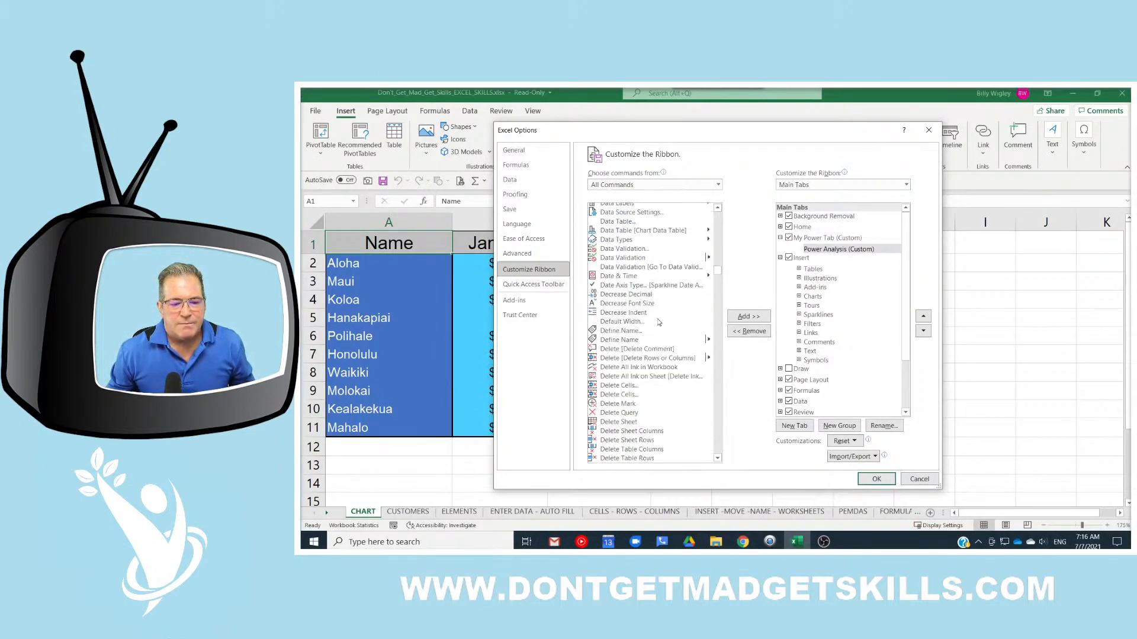
pyautogui.scroll(20, 656, 322)
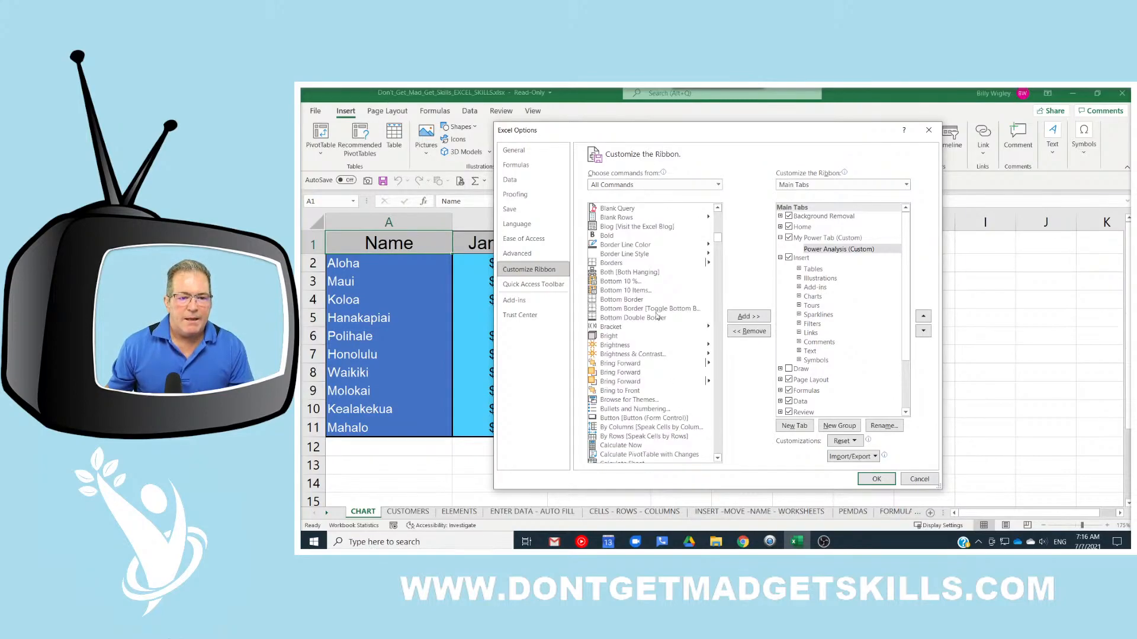
pyautogui.scroll(-3, 654, 318)
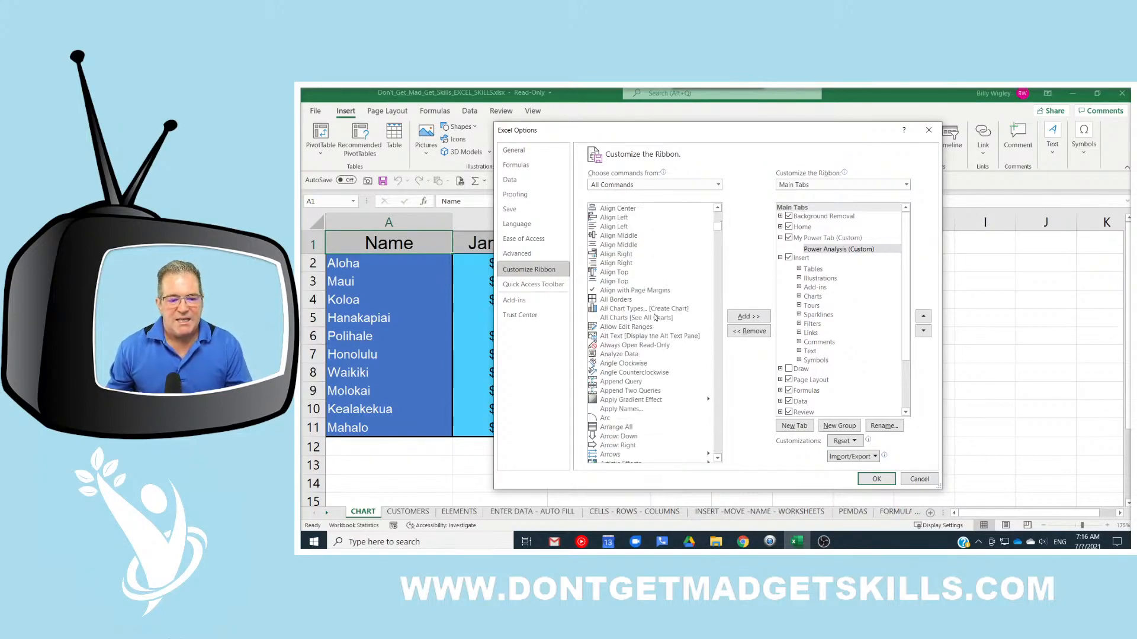
pyautogui.click(641, 356)
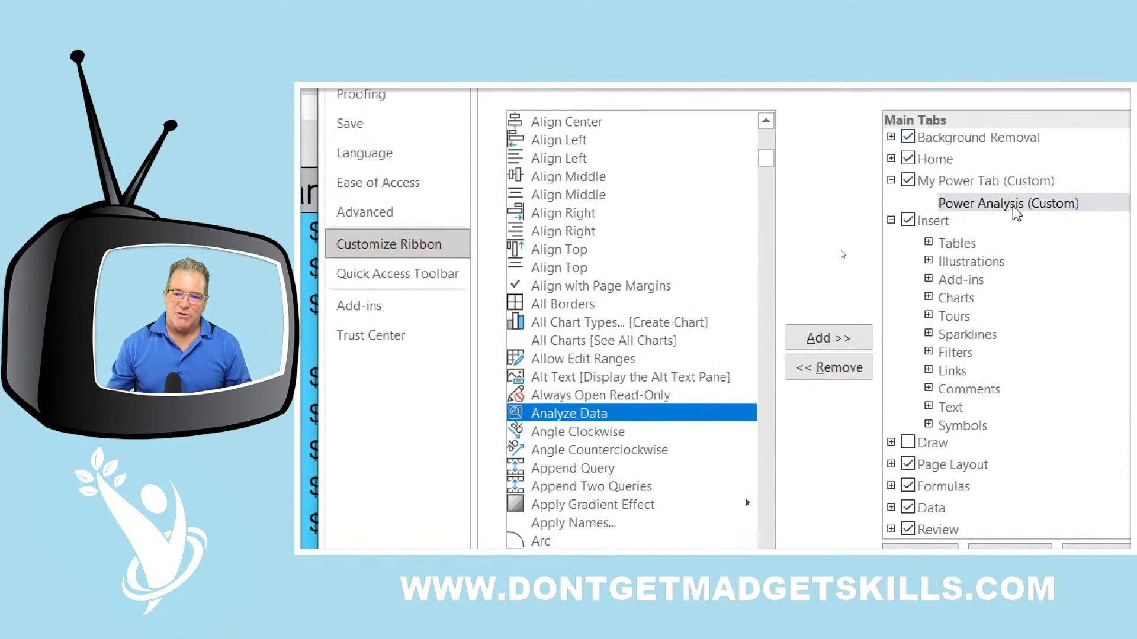
pyautogui.click(1014, 105)
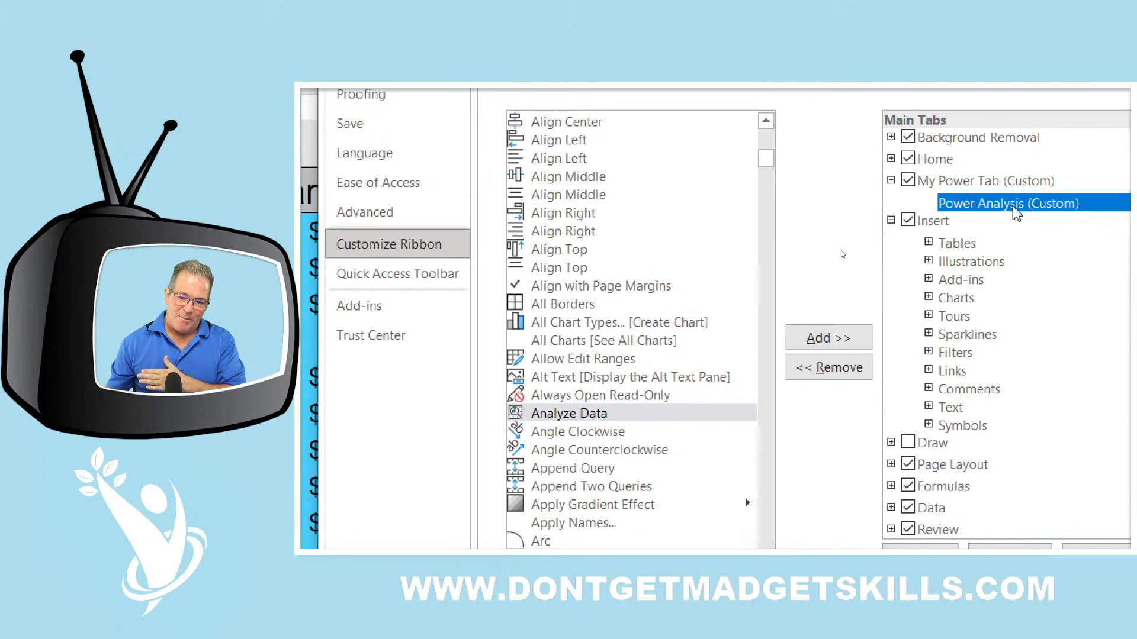
pyautogui.click(666, 413)
pyautogui.click(854, 339)
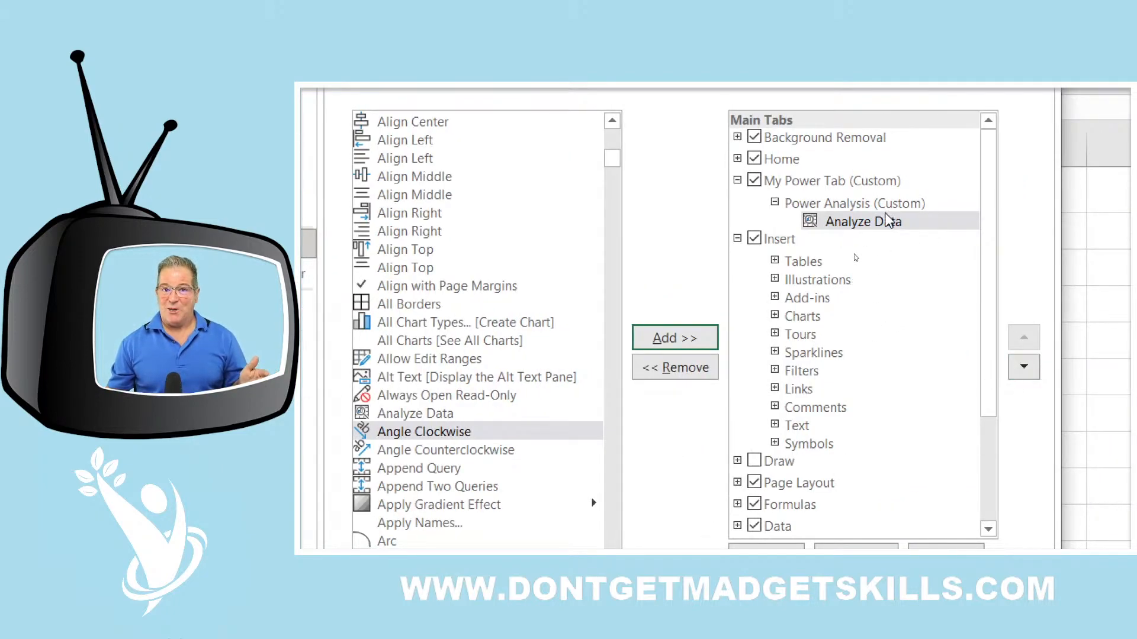
# Find the PivotTable and PivotChart Wizard command among all commands and add it to the Power Analysis group
pyautogui.click(453, 434)
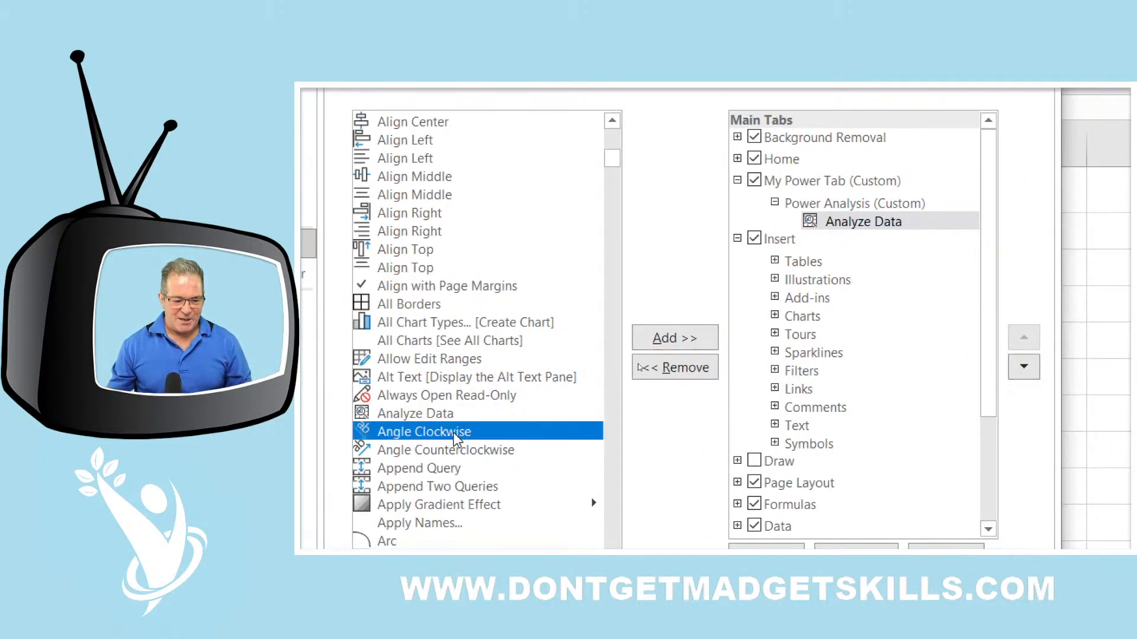
pyautogui.press('p')
pyautogui.scroll(-10, 456, 382)
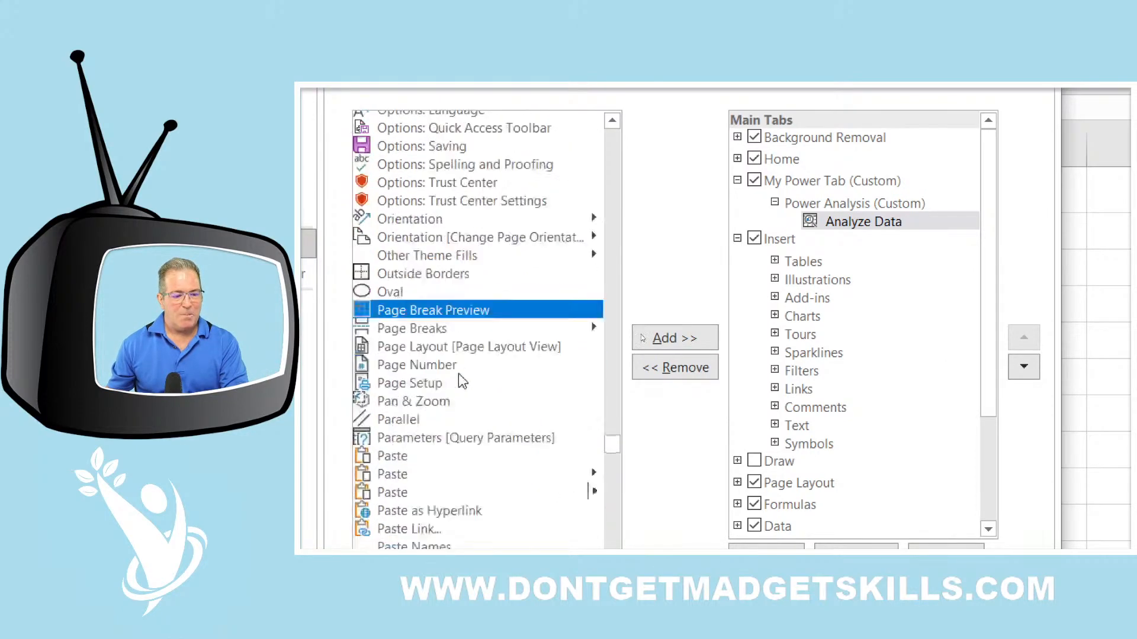
pyautogui.scroll(-8, 459, 362)
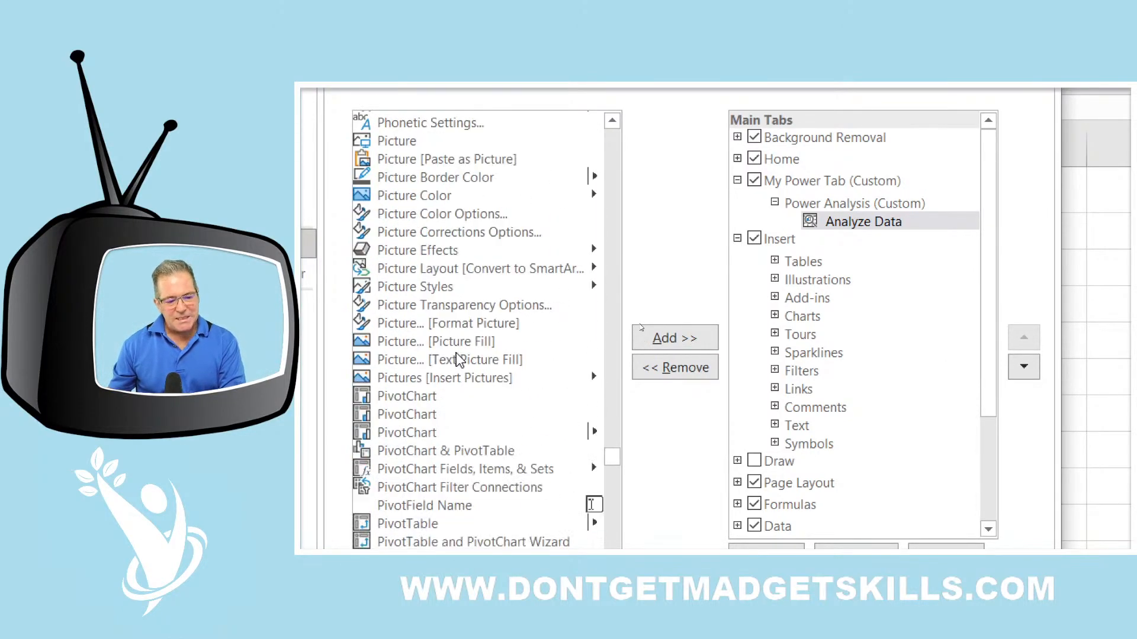
pyautogui.scroll(-2, 460, 360)
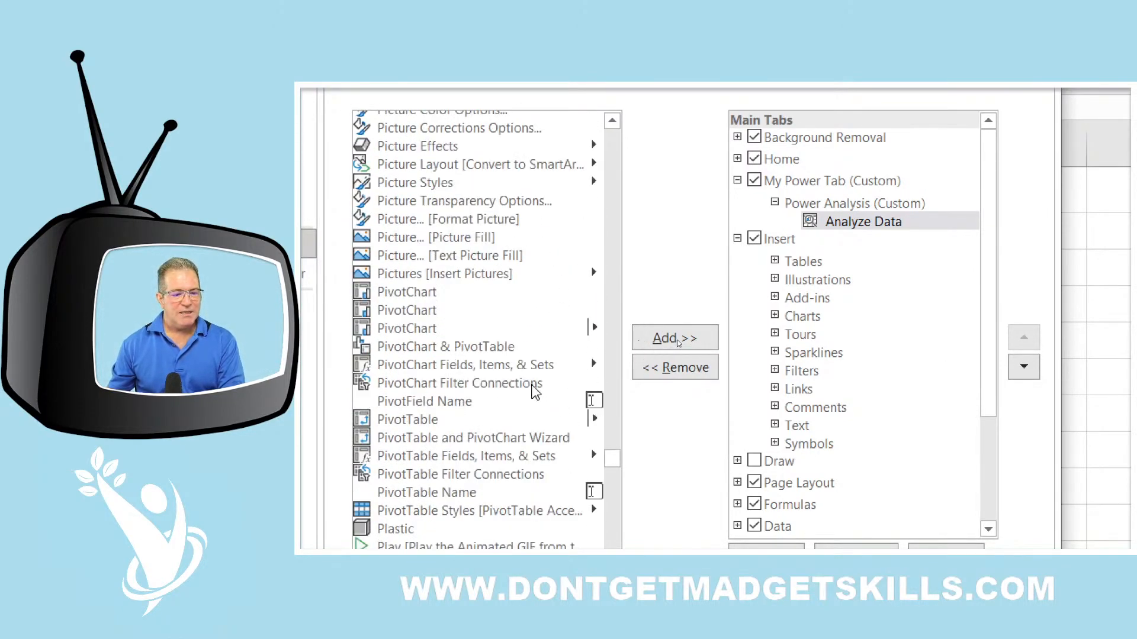
pyautogui.click(419, 437)
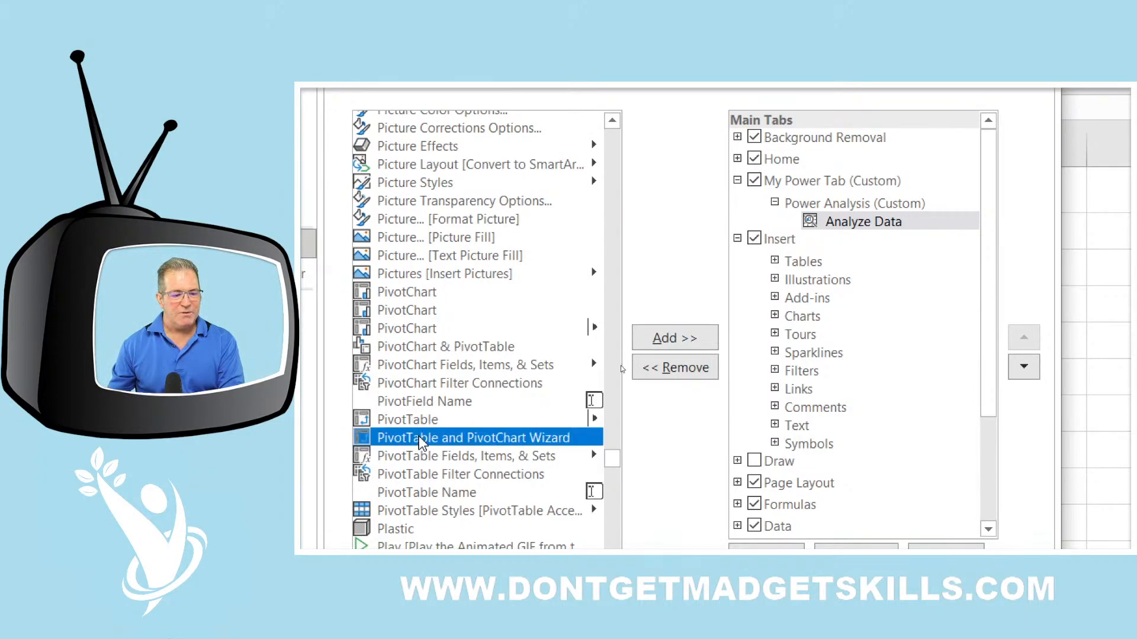
pyautogui.click(678, 341)
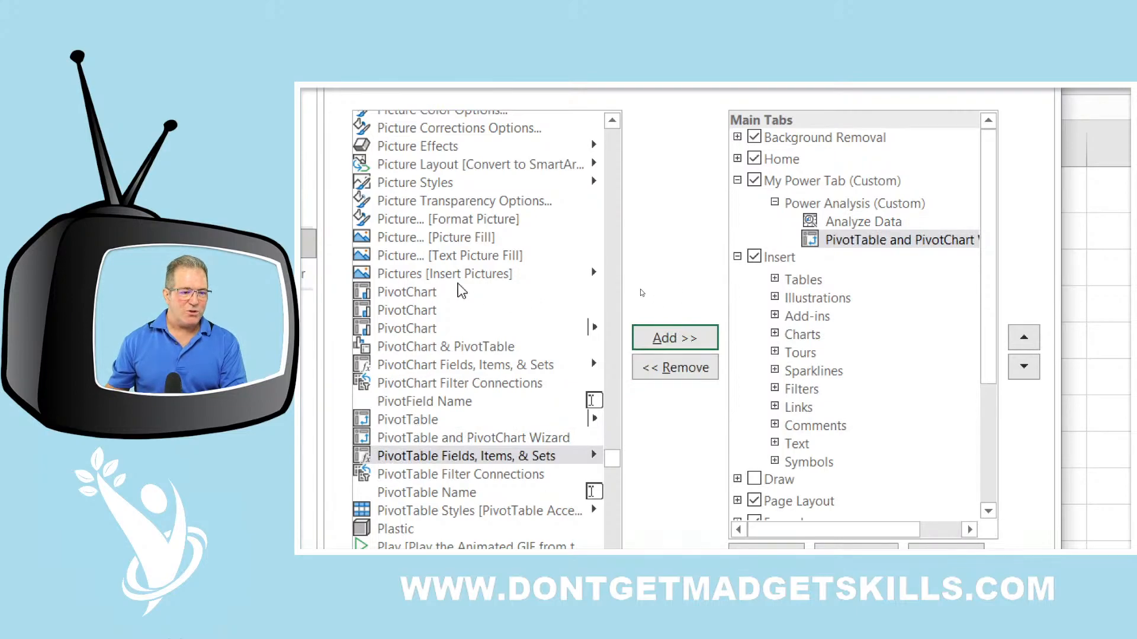
# Add the PivotTable Fields, Items, & Sets and PivotTable Filter Connections commands to the Power Analysis group
pyautogui.scroll(10, 461, 290)
pyautogui.scroll(15, 459, 285)
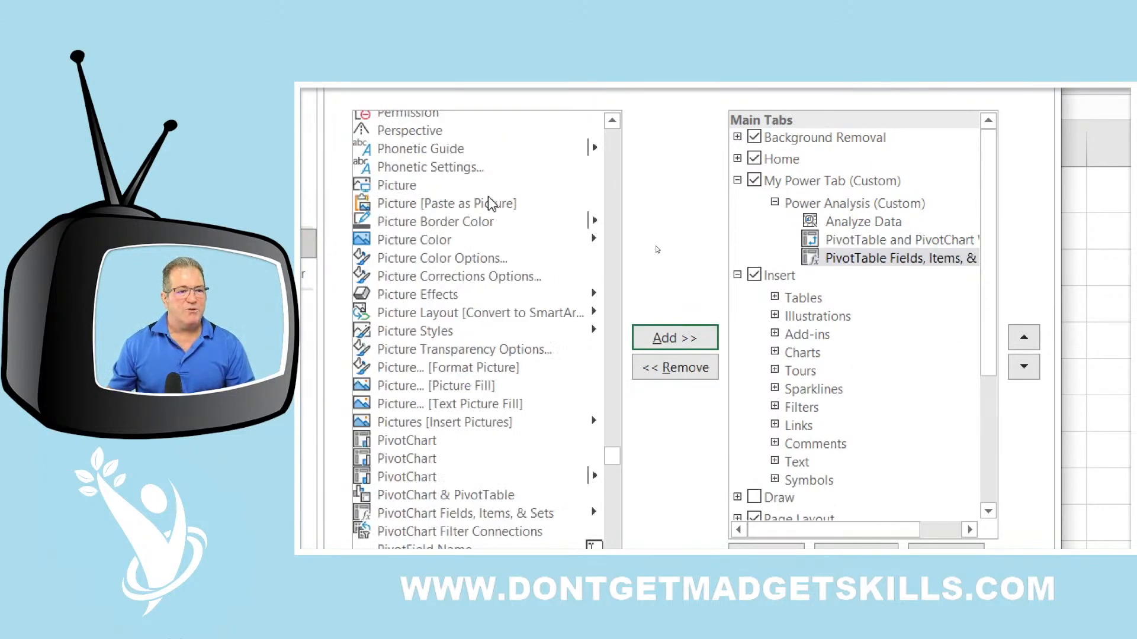
pyautogui.scroll(20, 489, 203)
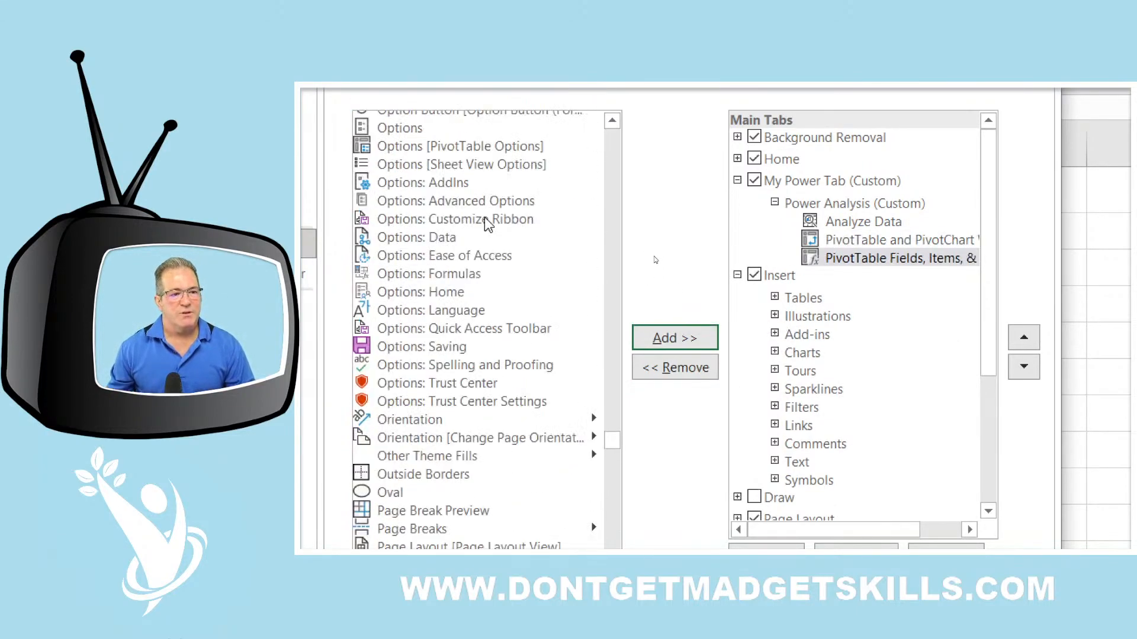
pyautogui.scroll(20, 487, 224)
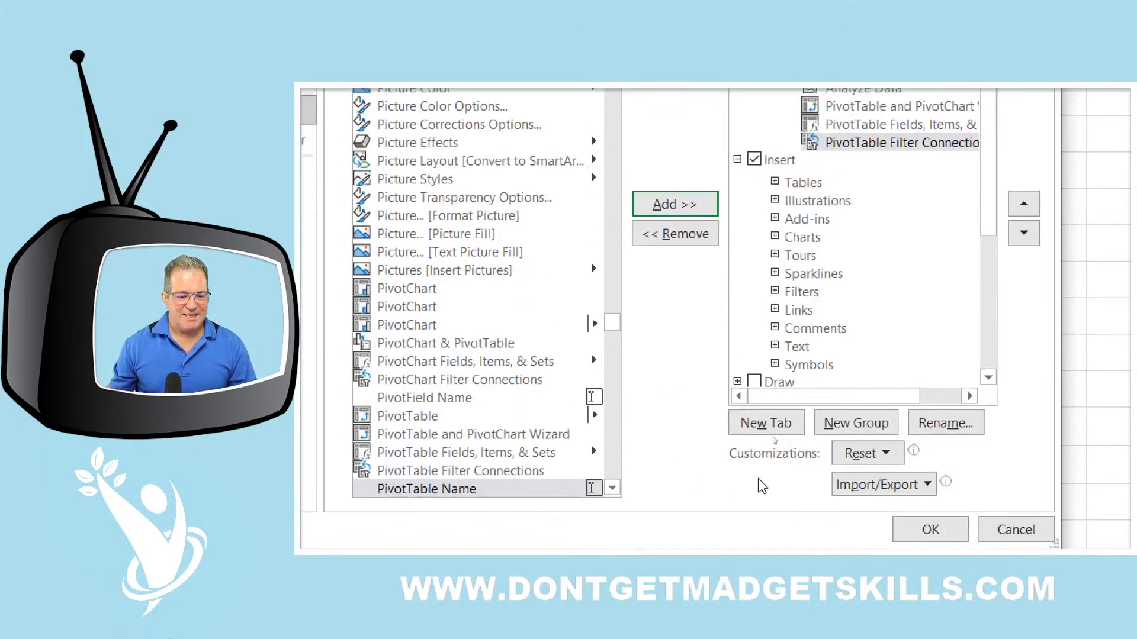
# Find the AutoFilter command near the start of the full command list and add it to the Power Analysis group
pyautogui.moveTo(616, 465); pyautogui.dragTo(573, 212)
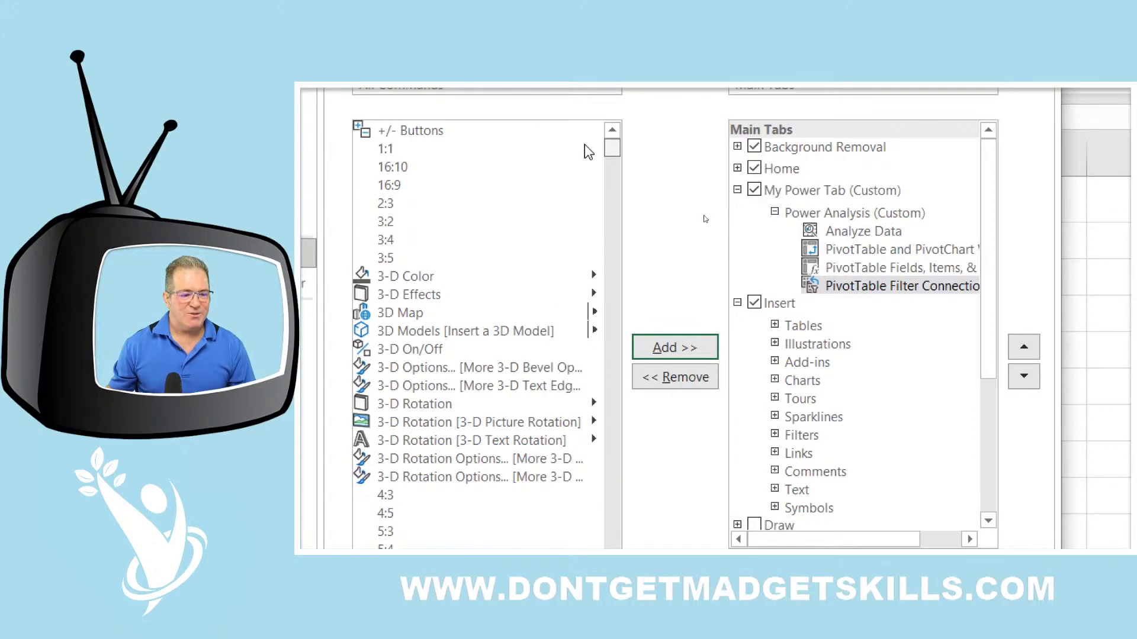
pyautogui.scroll(-15, 589, 194)
pyautogui.scroll(6, 588, 188)
pyautogui.scroll(2, 437, 189)
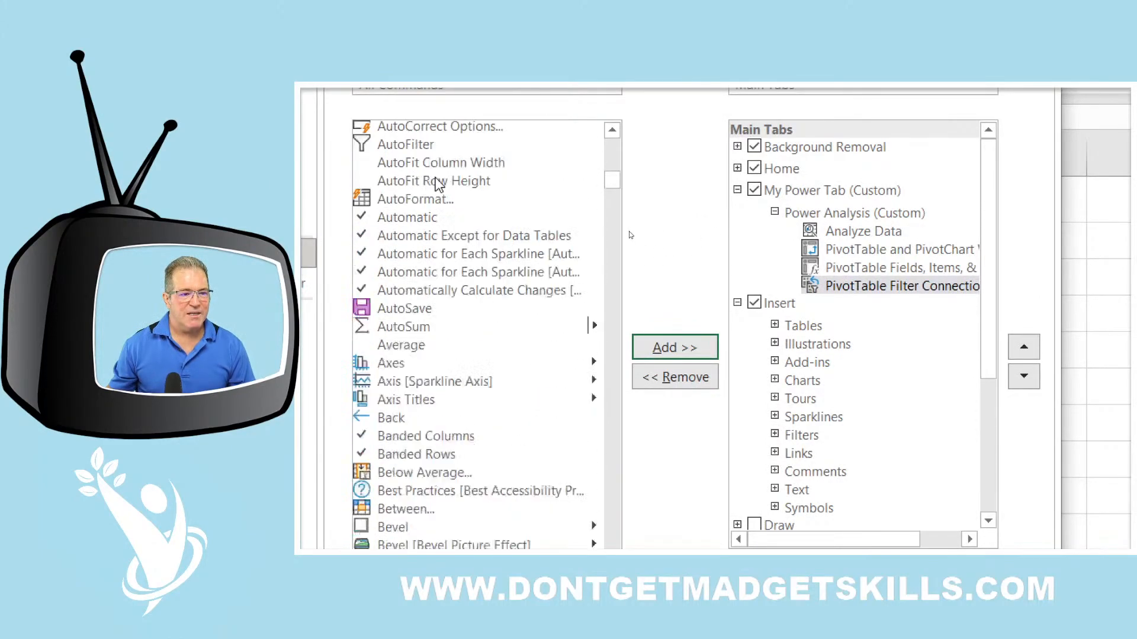
pyautogui.click(430, 201)
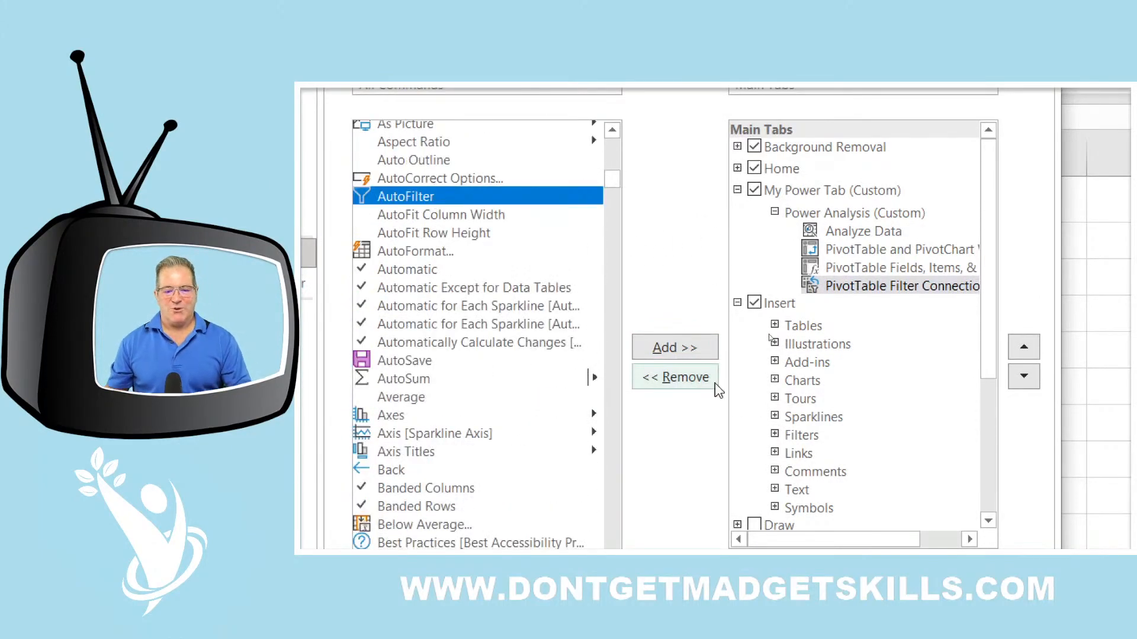
pyautogui.click(696, 349)
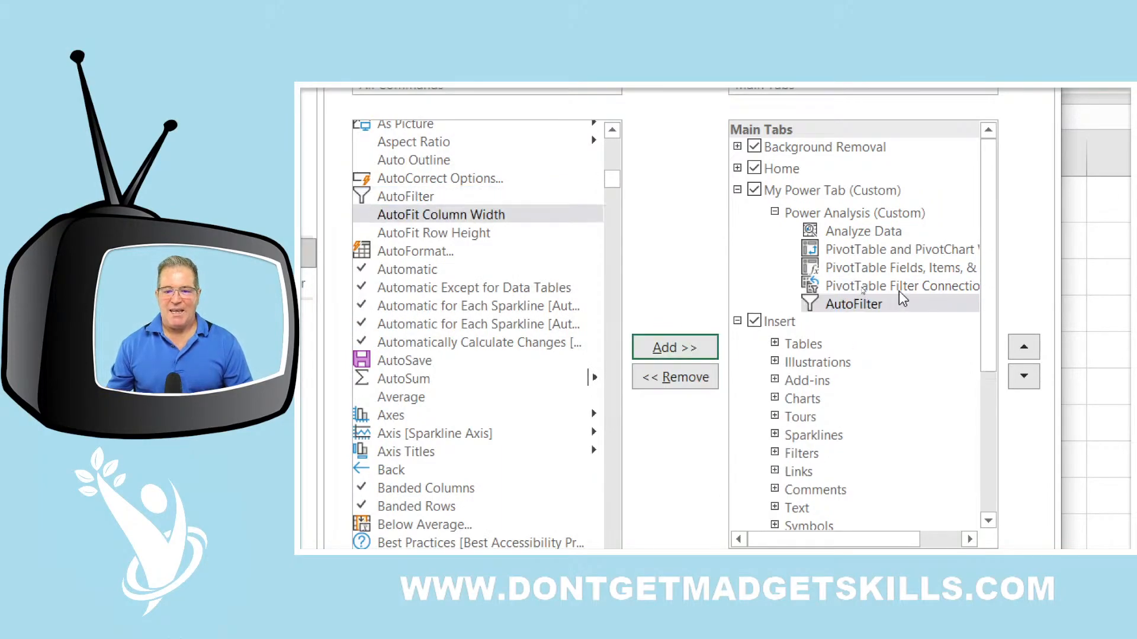
# Apply the ribbon customizations and close the Excel Options dialog
pyautogui.click(904, 269)
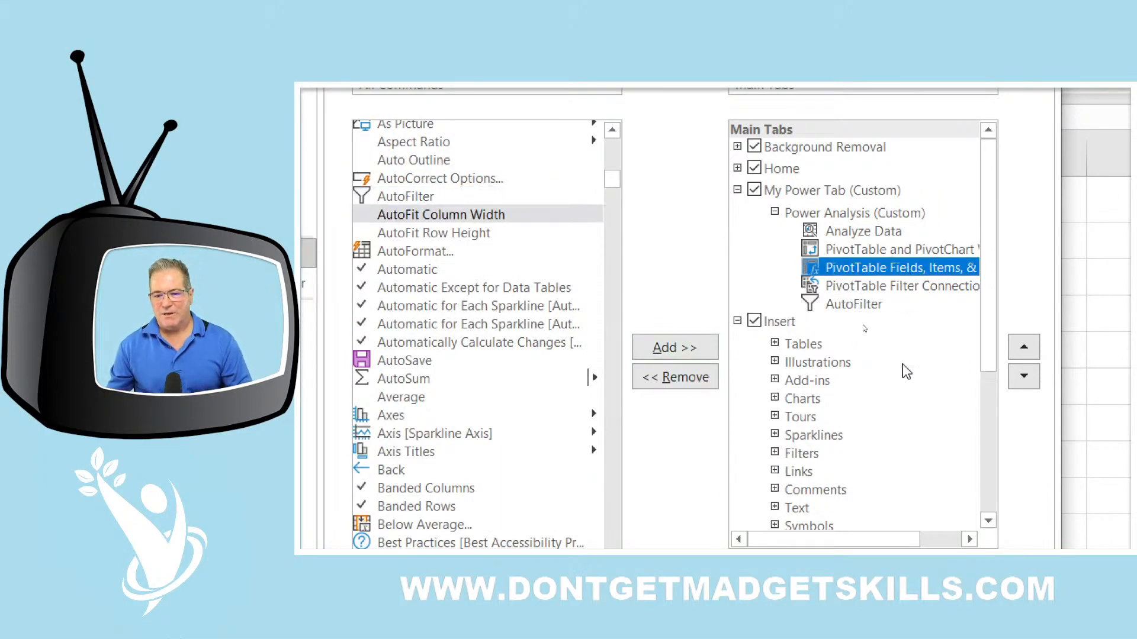
pyautogui.scroll(-2, 904, 372)
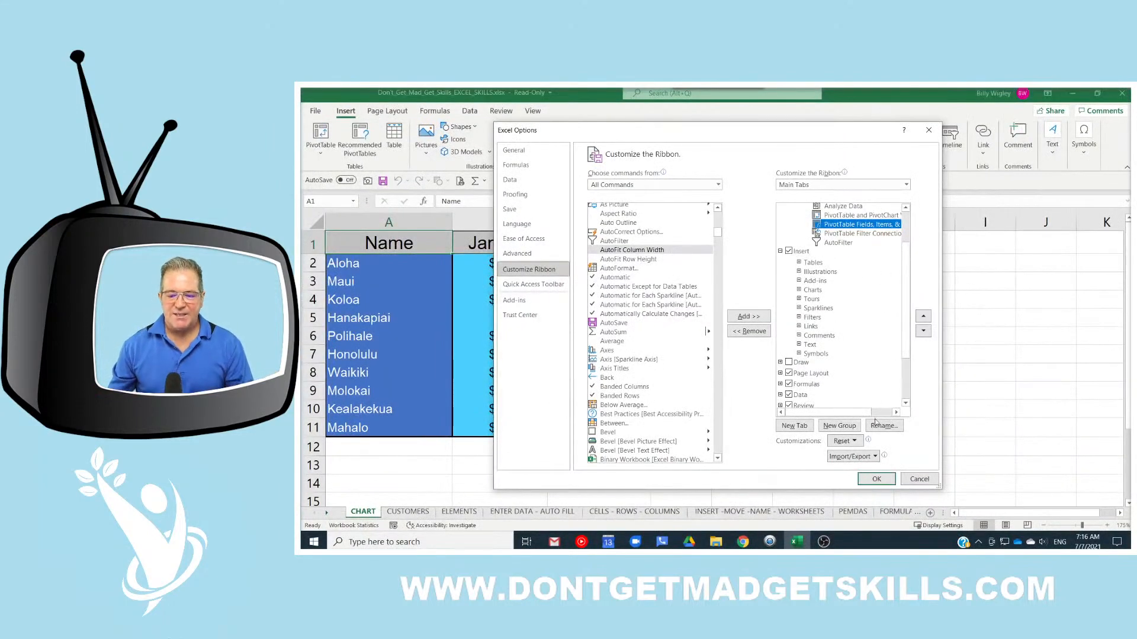
pyautogui.click(877, 480)
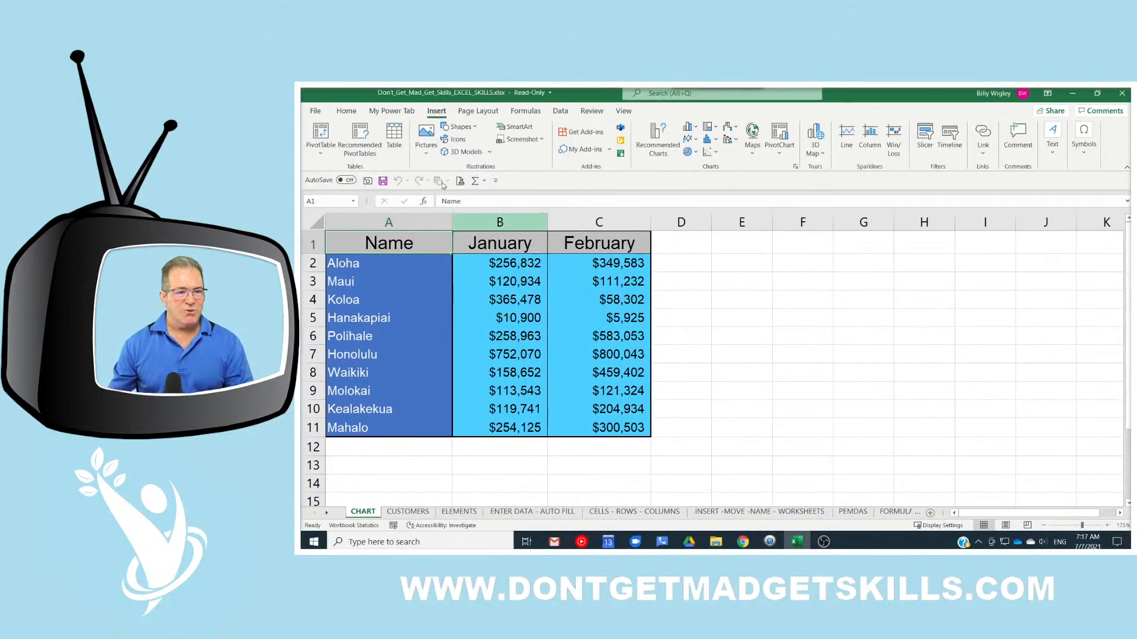
# Reopen the ribbon customization settings and move My Power Tab down the main tabs order to just below Developer
pyautogui.rightClick(418, 112)
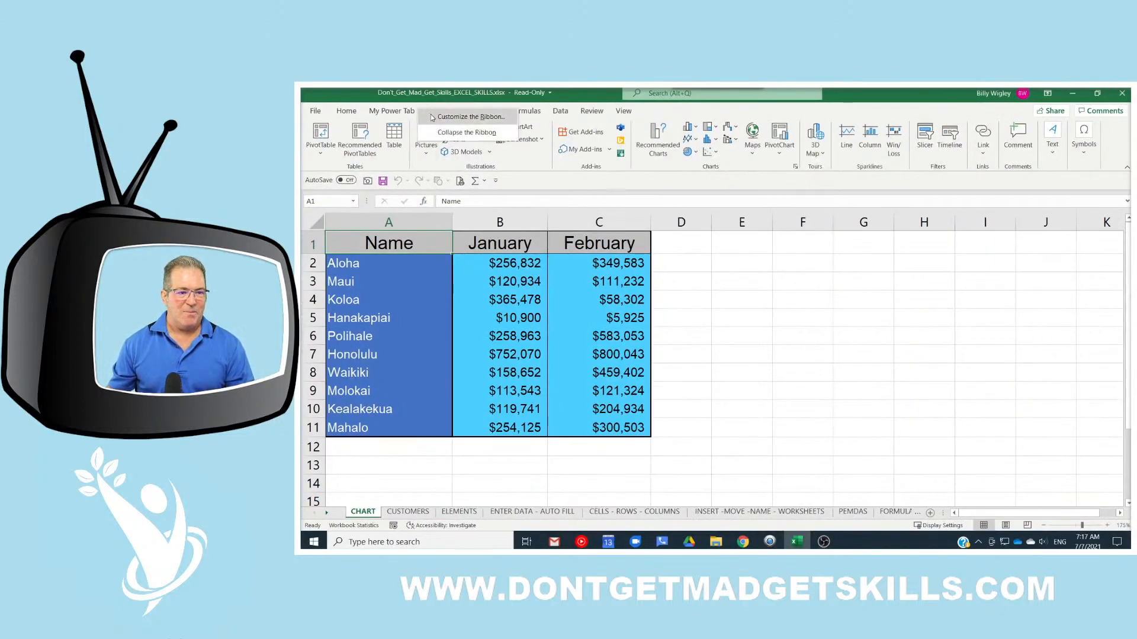
pyautogui.click(432, 117)
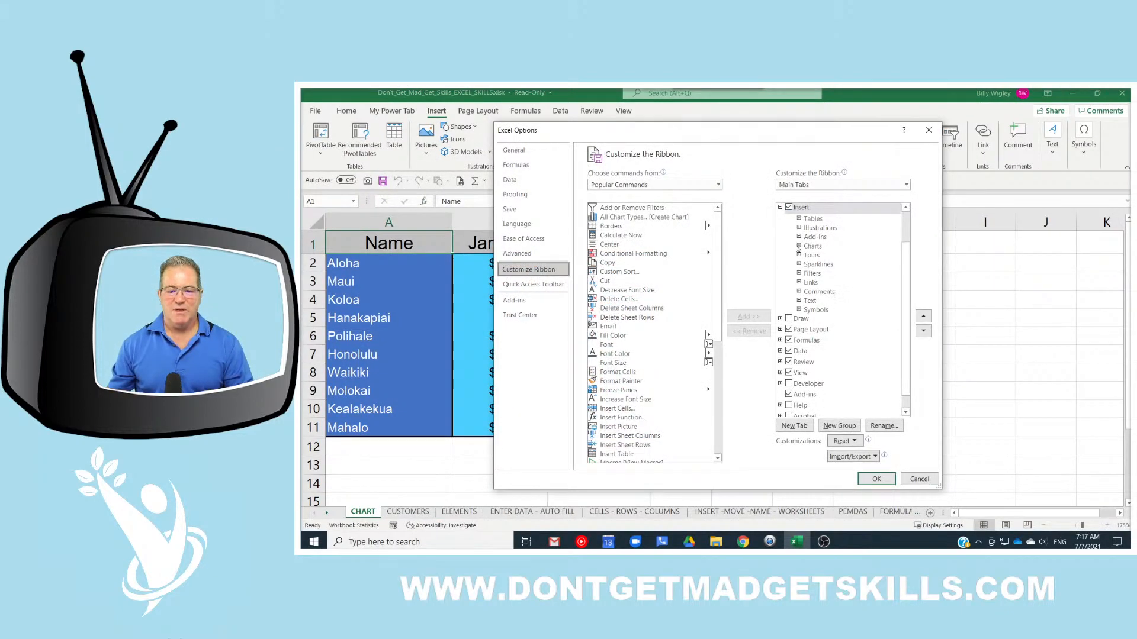
pyautogui.scroll(2, 783, 217)
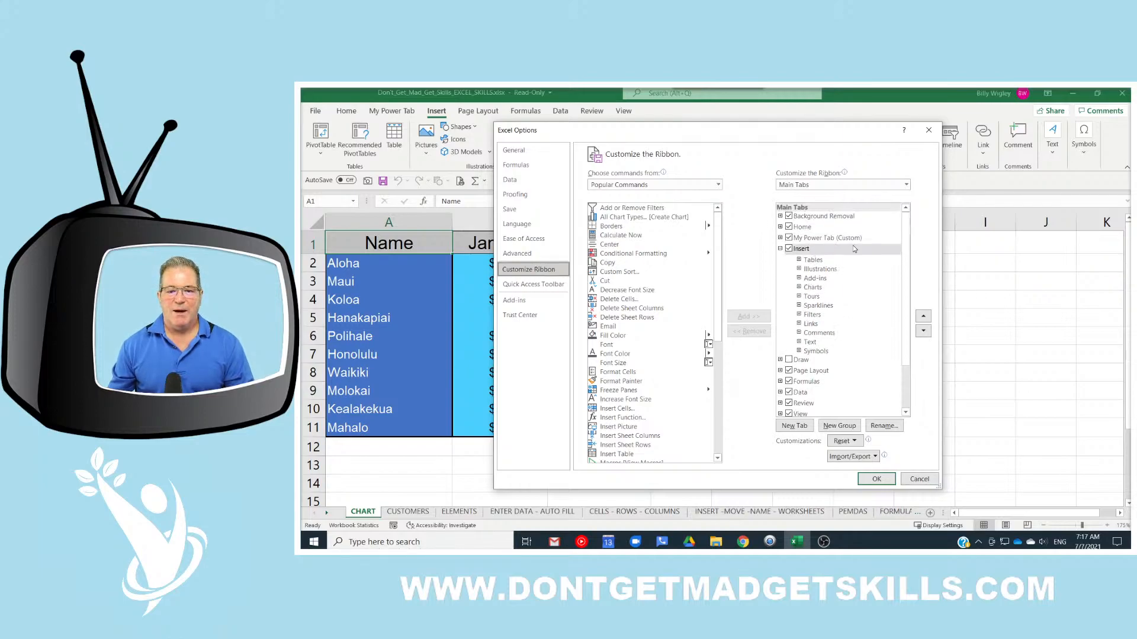
pyautogui.click(844, 239)
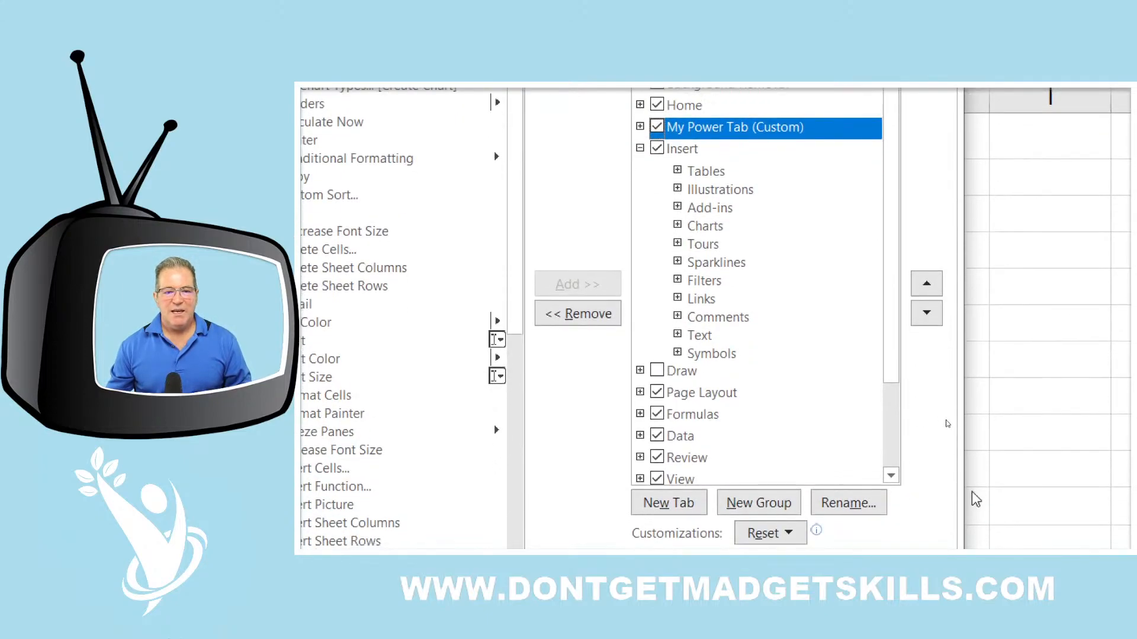
pyautogui.click(927, 313)
pyautogui.click(927, 313)
pyautogui.click(926, 313)
pyautogui.click(927, 313)
pyautogui.click(927, 313)
pyautogui.click(926, 313)
pyautogui.click(926, 313)
pyautogui.click(927, 313)
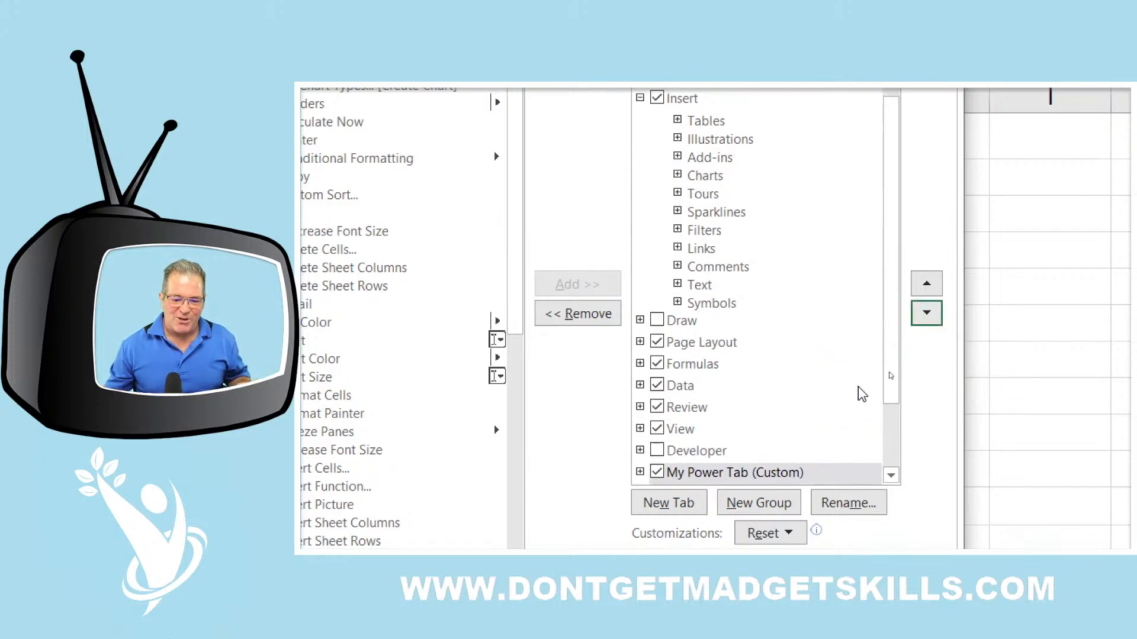
# Move My Power Tab to the end of the main tabs order, below Power Pivot, and apply the change
pyautogui.scroll(-2, 860, 394)
pyautogui.click(927, 314)
pyautogui.click(927, 314)
pyautogui.click(927, 314)
pyautogui.click(928, 314)
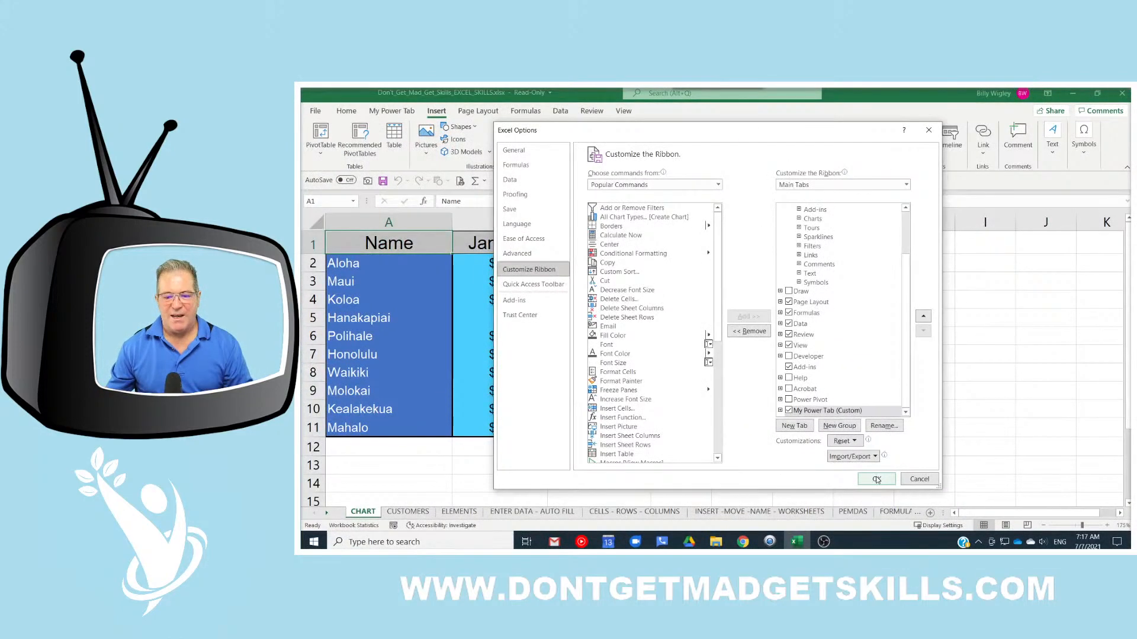
pyautogui.click(832, 495)
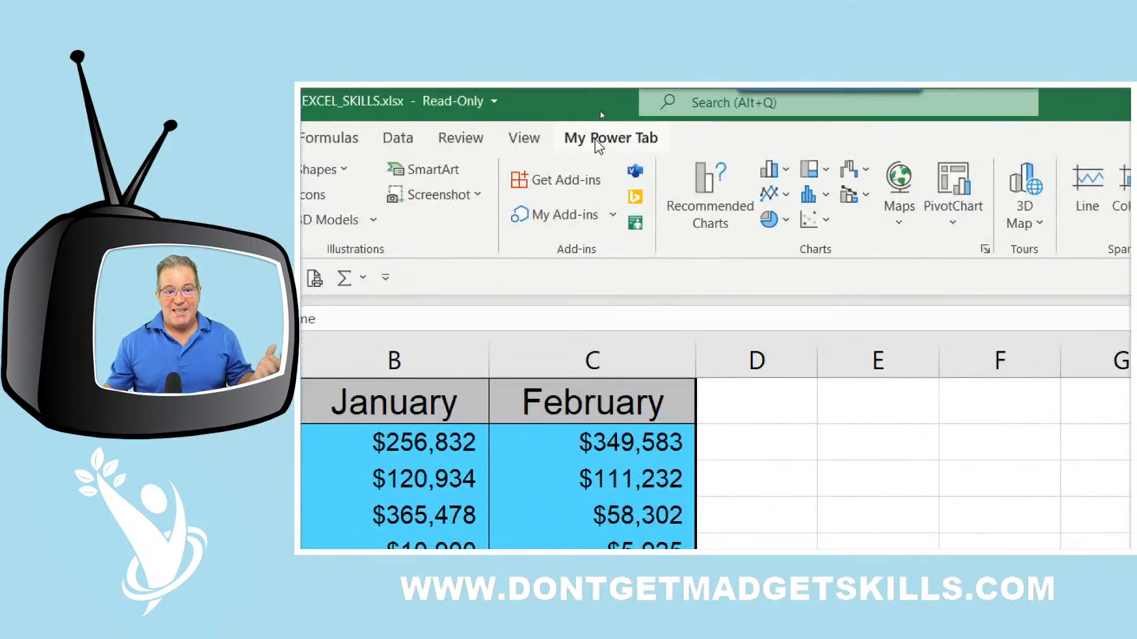
# Show the commands of My Power Tab on the ribbon and minimize the workbook window to reveal the browser
pyautogui.click(598, 142)
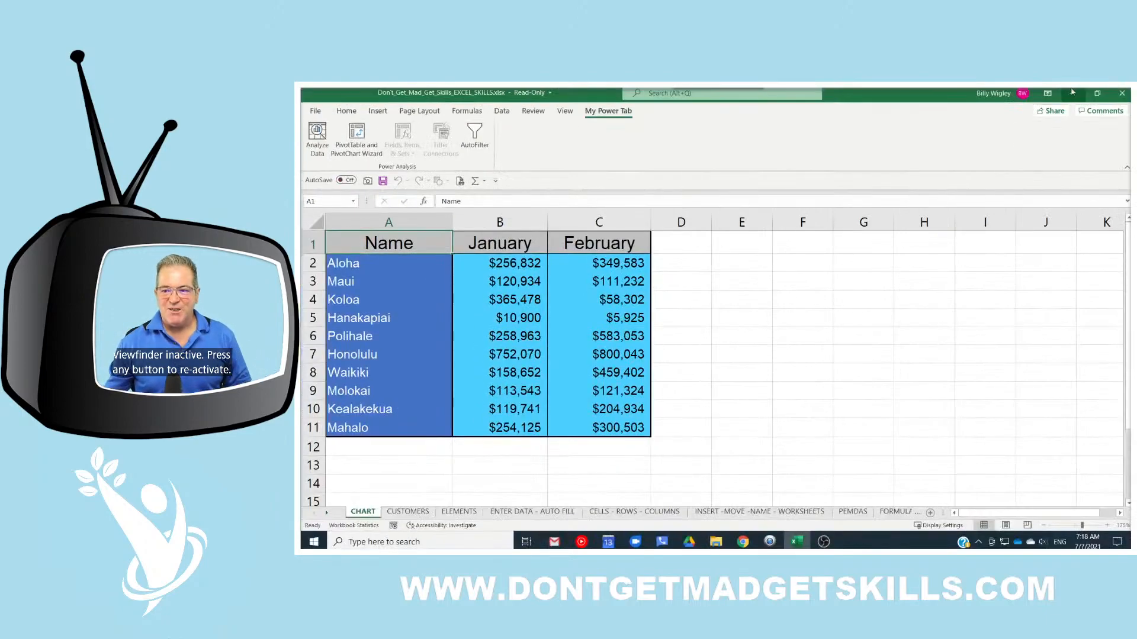
pyautogui.click(1073, 92)
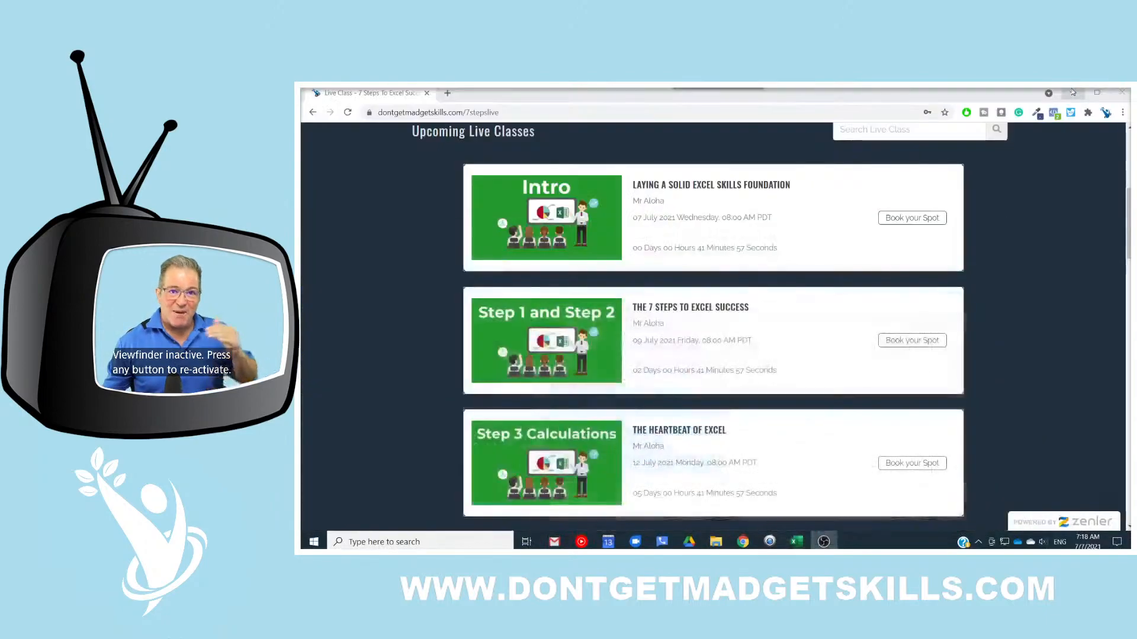